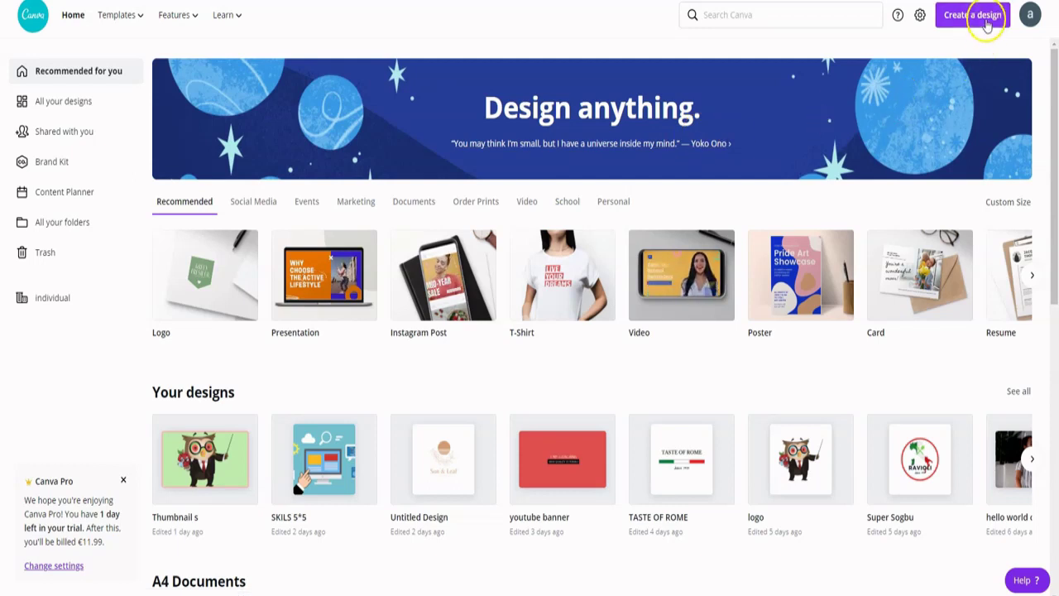
# Create a custom-size blank design with width 5000 px and height 5000 px
pyautogui.click(987, 25)
pyautogui.click(907, 78)
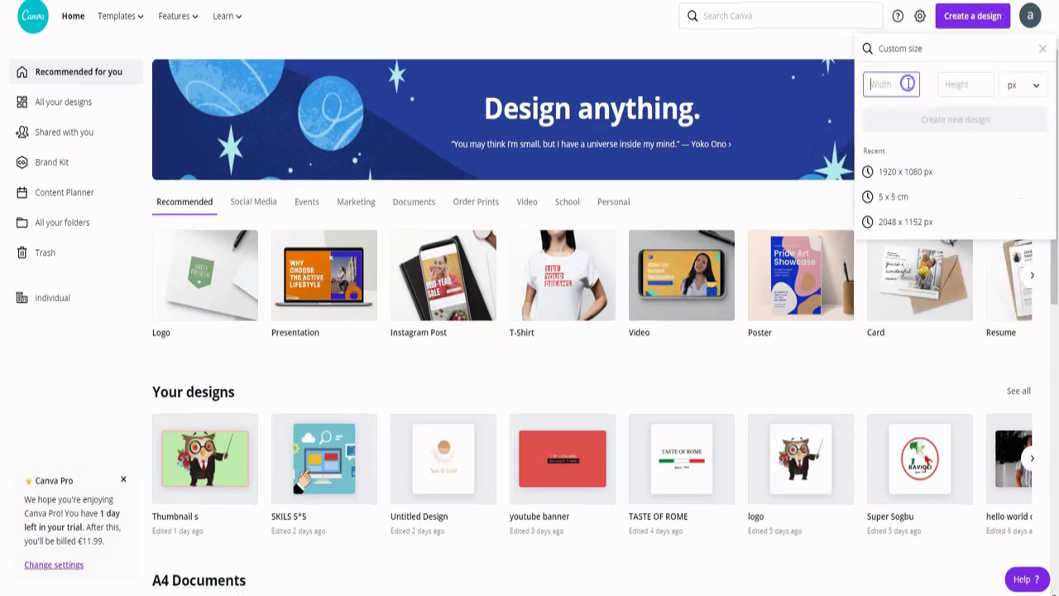
pyautogui.write('5000')
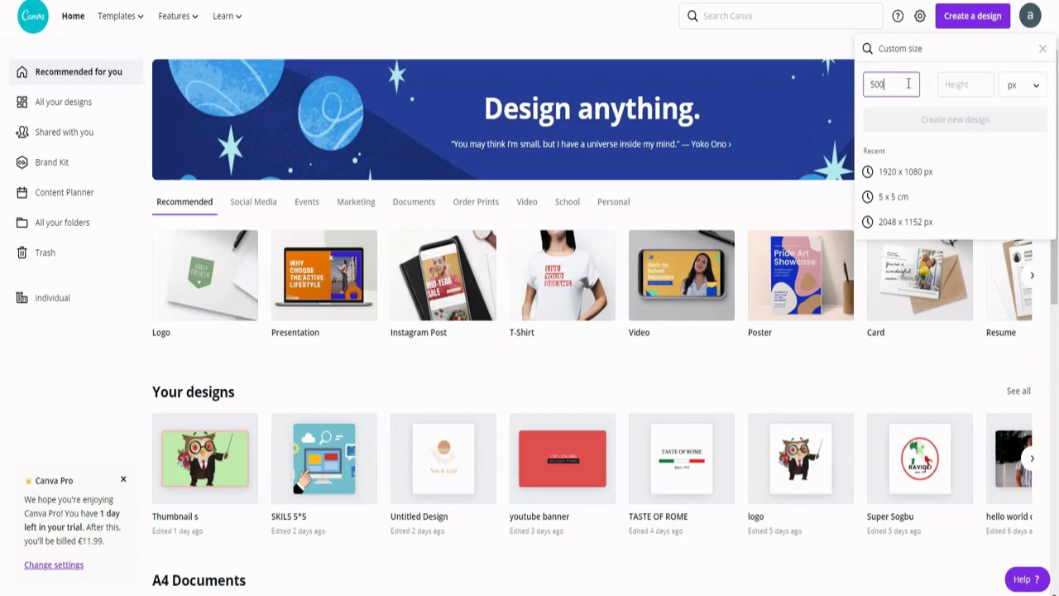
pyautogui.click(940, 89)
pyautogui.write('5000')
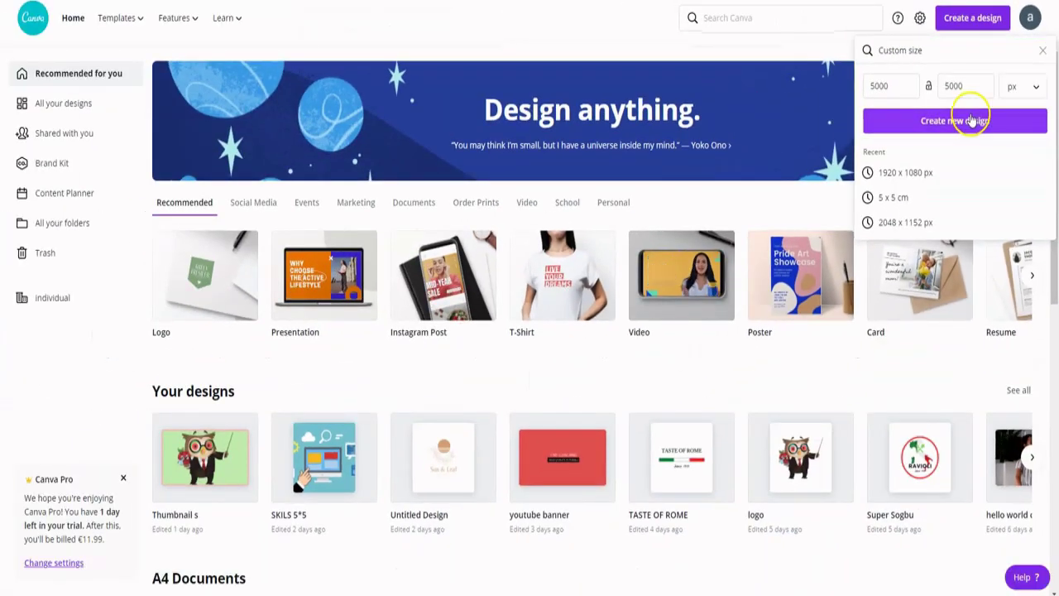
pyautogui.click(962, 120)
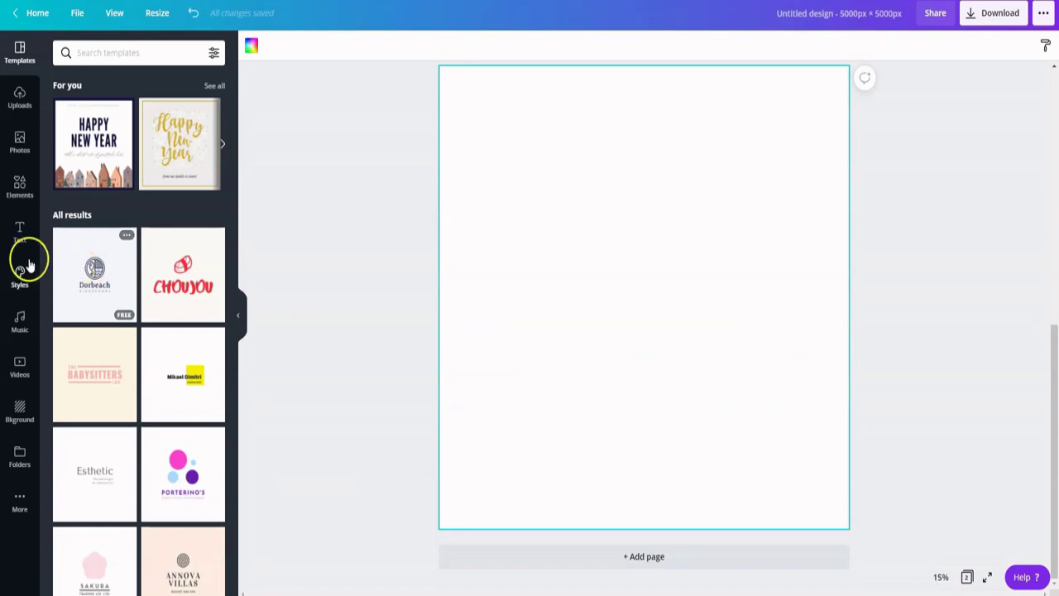
# Add the 'cold, smooth & tasty' text template from the Text panel
pyautogui.click(20, 234)
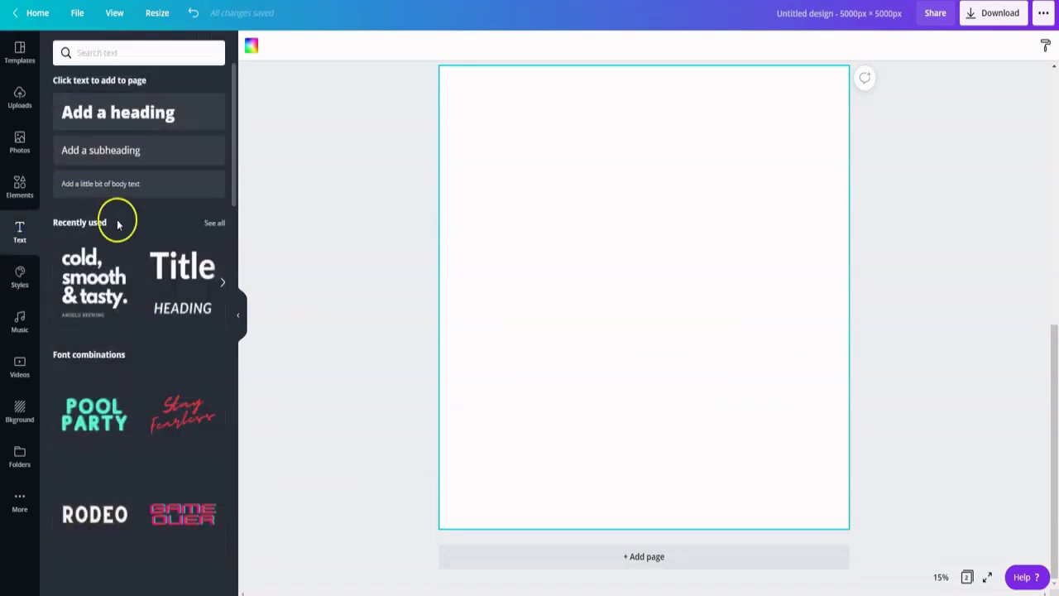
pyautogui.scroll(-7, 170, 231)
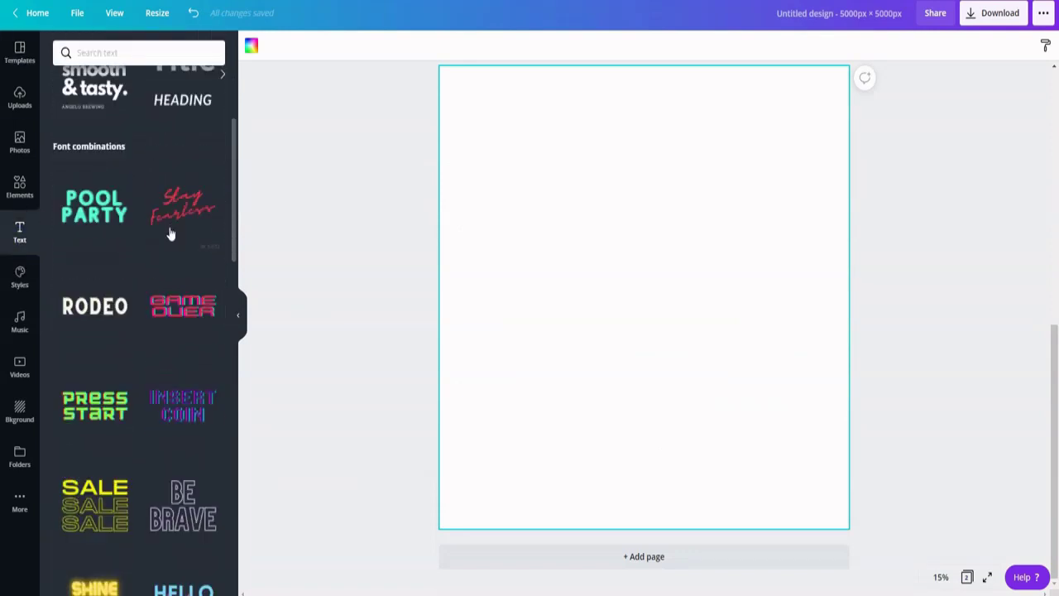
pyautogui.scroll(7, 170, 236)
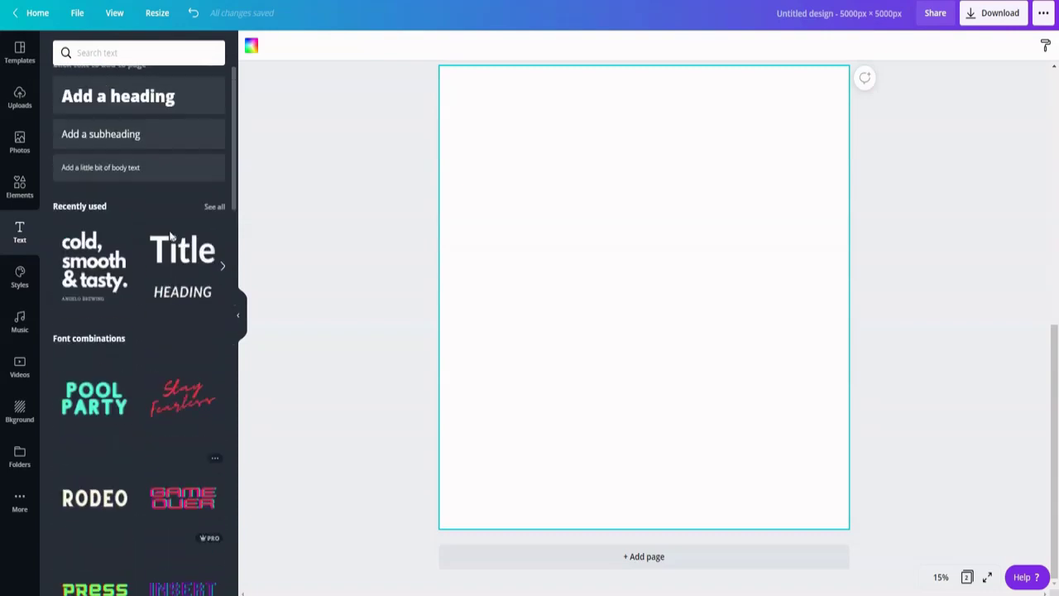
pyautogui.click(81, 283)
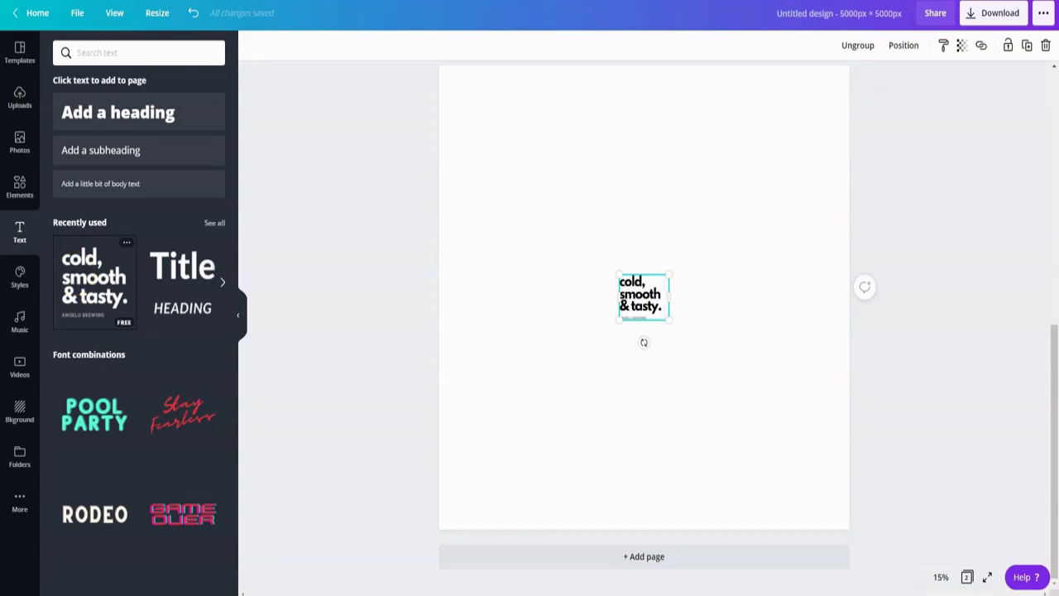
# Move the text block to the page's top-left corner and enlarge it across the page
pyautogui.click(672, 311)
pyautogui.moveTo(644, 306); pyautogui.dragTo(466, 98)
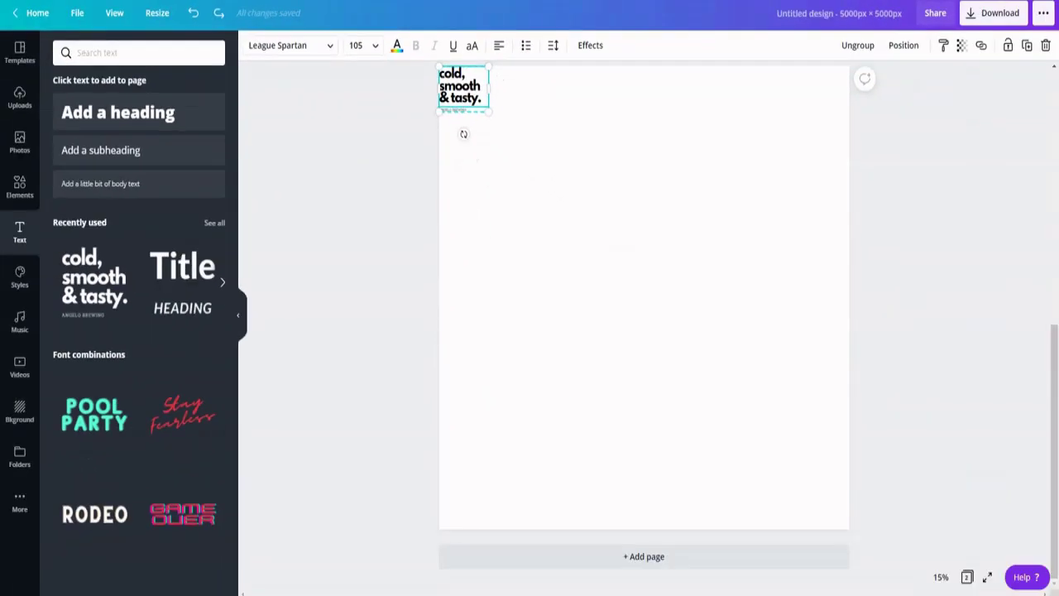
pyautogui.moveTo(487, 109); pyautogui.dragTo(946, 528)
# Ungroup the template and delete the ANGELO BREWING line
pyautogui.click(797, 586)
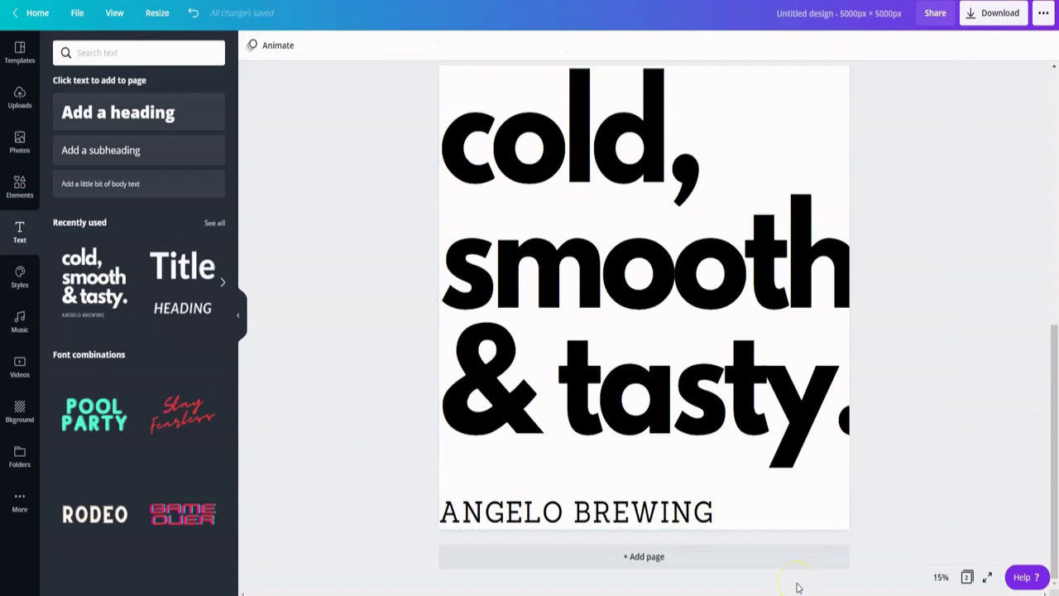
pyautogui.click(671, 424)
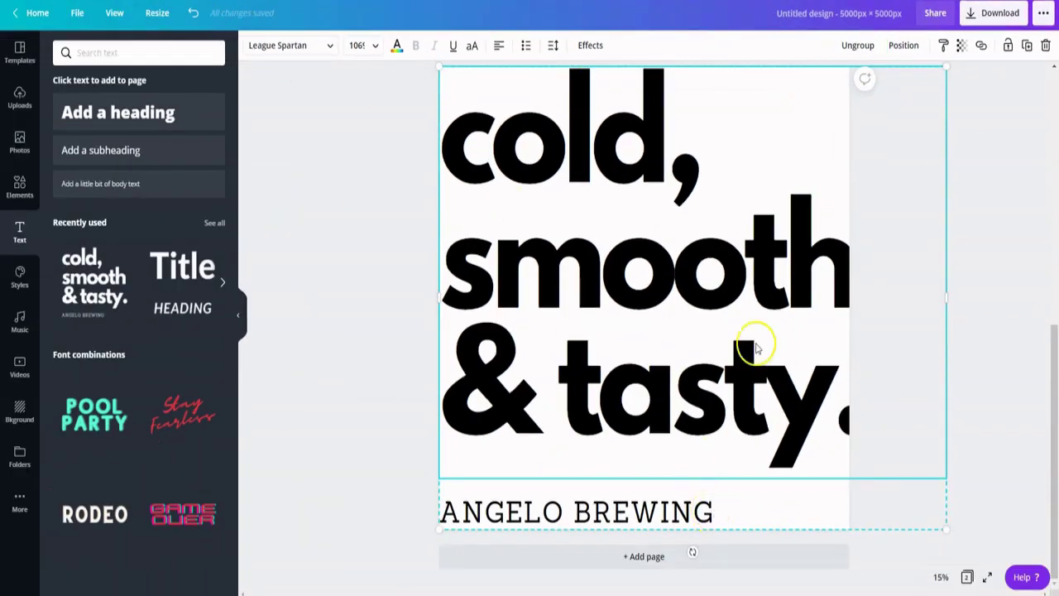
pyautogui.click(858, 46)
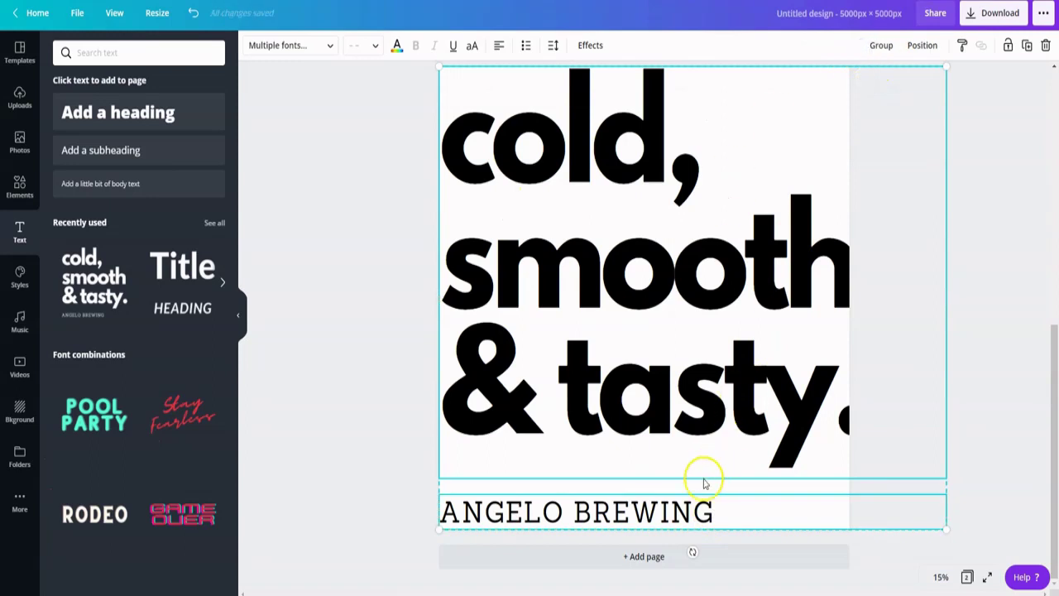
pyautogui.click(361, 503)
pyautogui.click(553, 511)
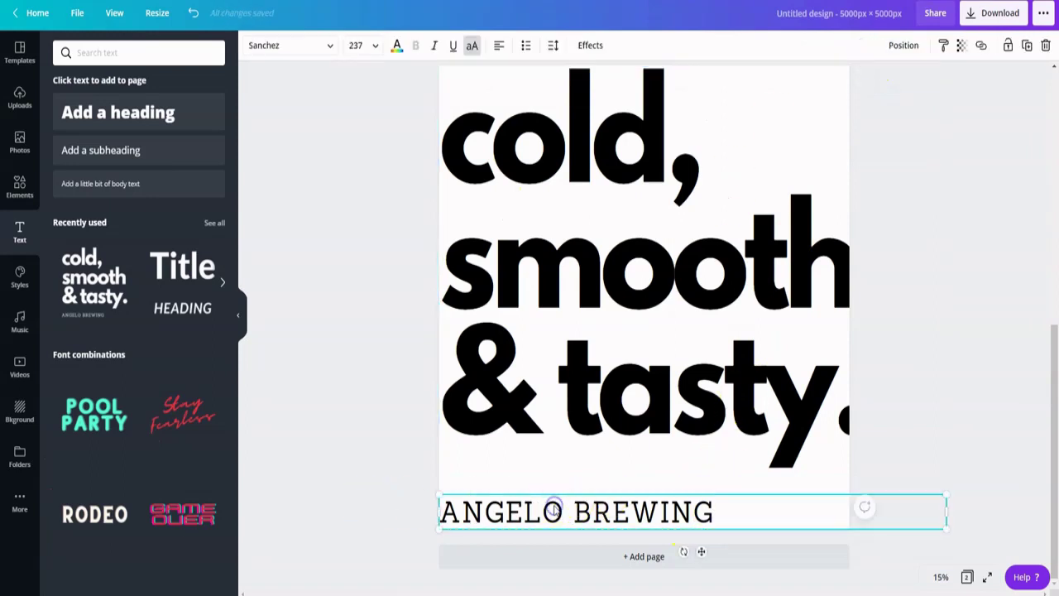
pyautogui.press('Delete')
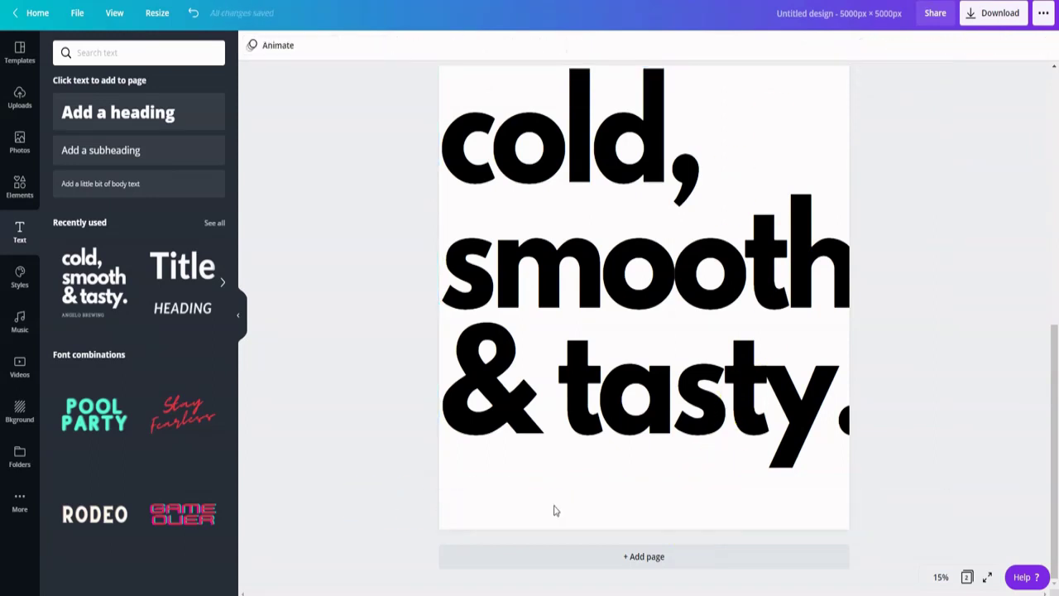
# Replace the heading with 'I'll Be Ok. Just Not Today' and add a second page
pyautogui.click(593, 472)
pyautogui.click(672, 295)
pyautogui.hotkey('ctrl', 'a')
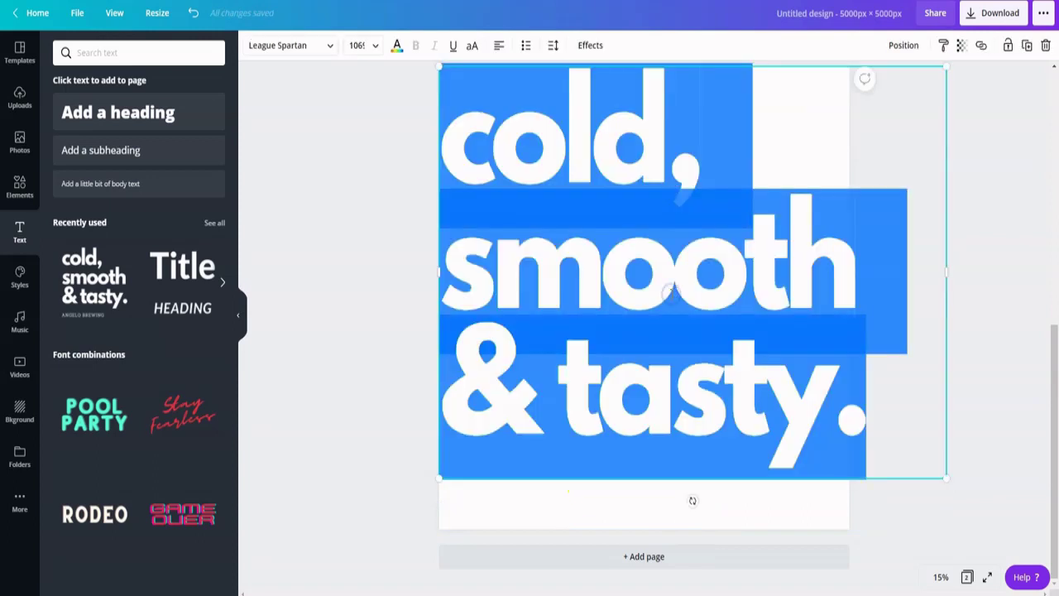
pyautogui.press('BackSpace')
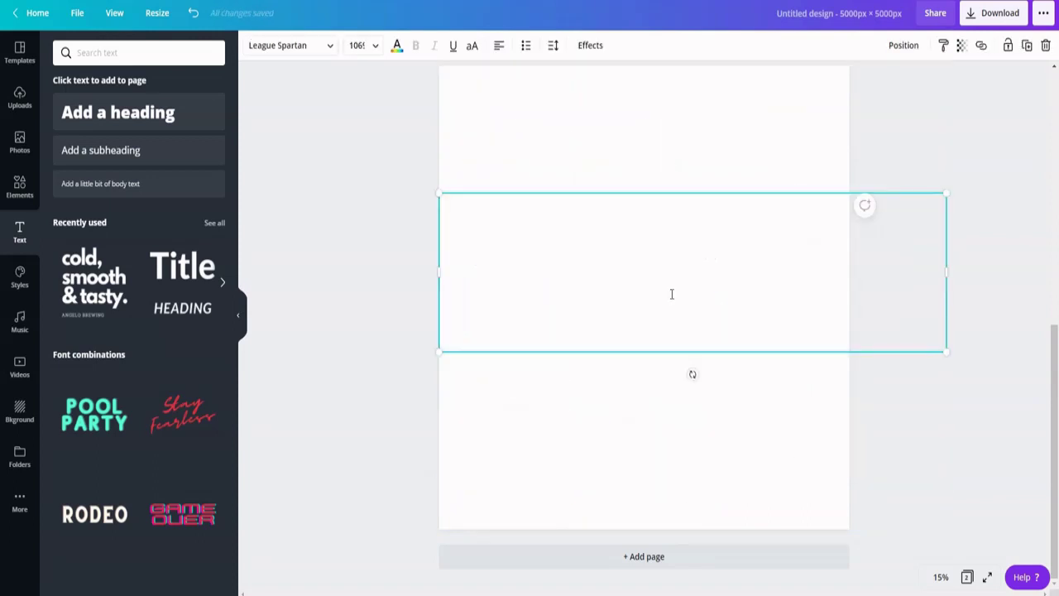
pyautogui.write("I'll")
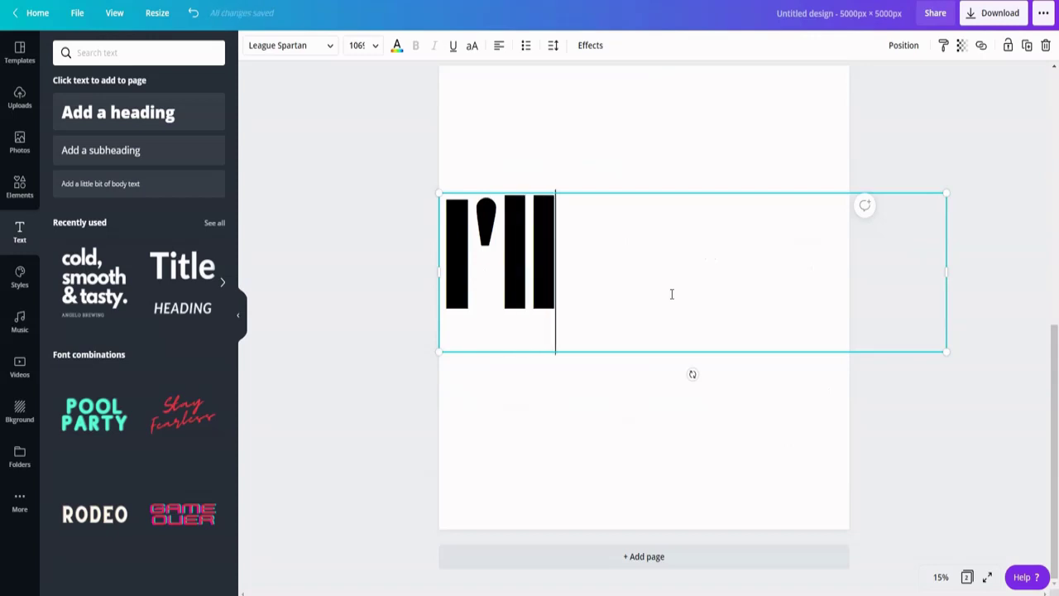
pyautogui.click(574, 257)
pyautogui.write('Be')
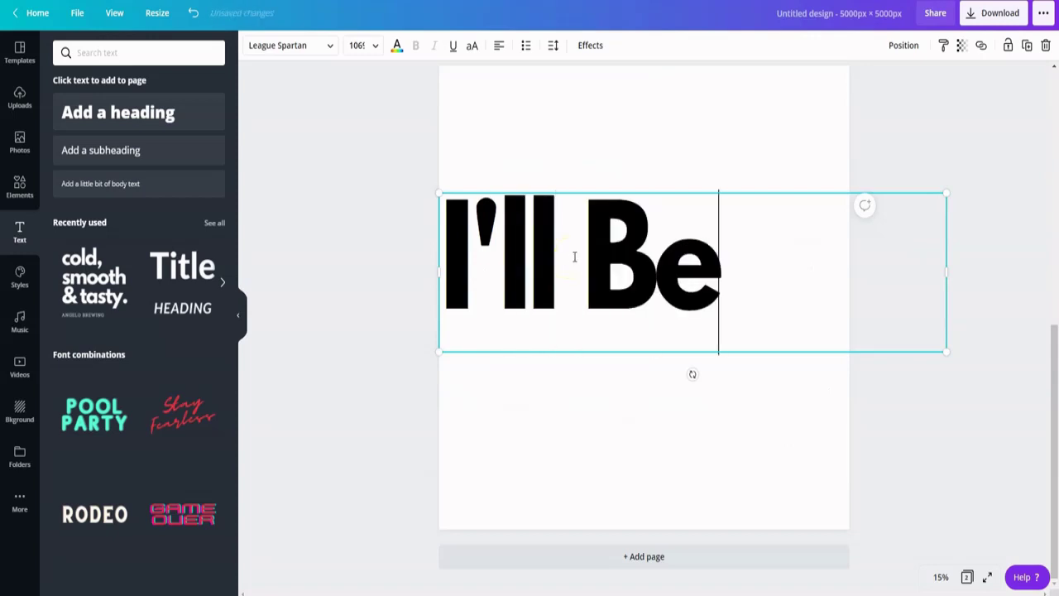
pyautogui.write(' Ok. J')
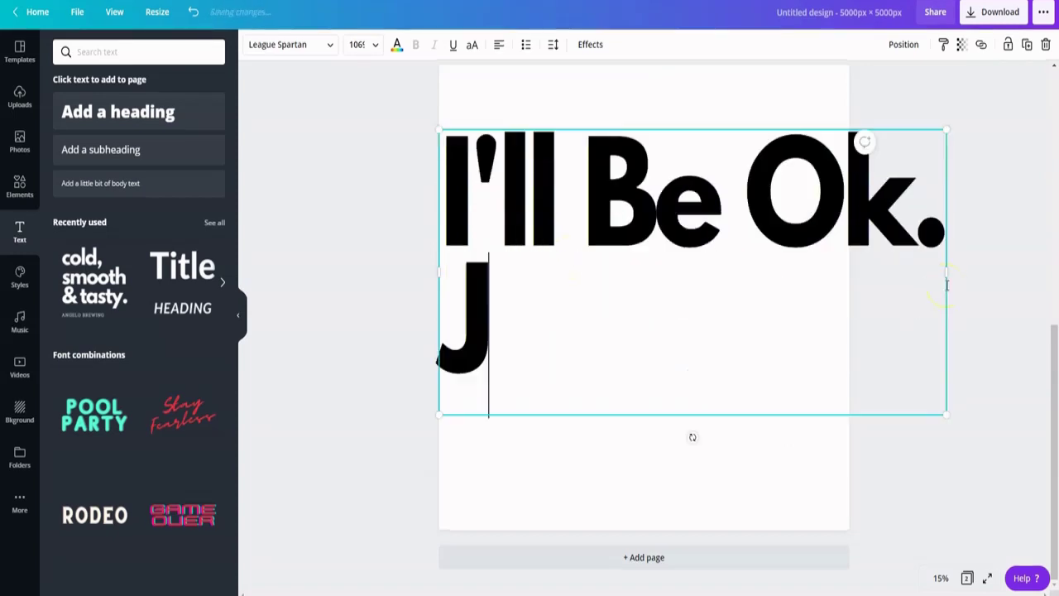
pyautogui.write('ust Not Today')
pyautogui.click(752, 546)
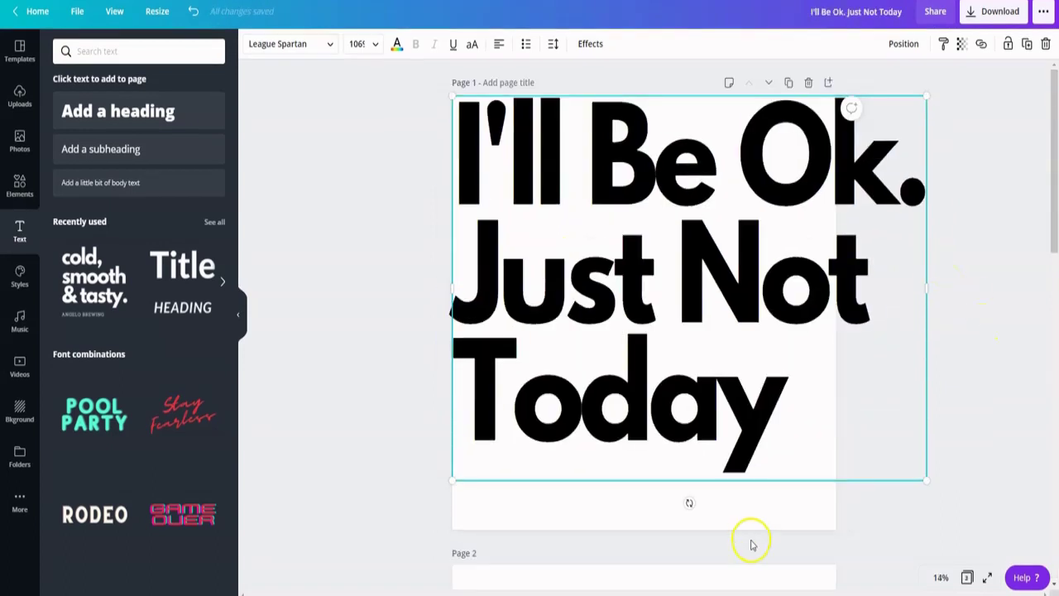
# Try font size 800 on the heading and nudge it up, then undo those changes
pyautogui.moveTo(798, 416); pyautogui.dragTo(460, 158)
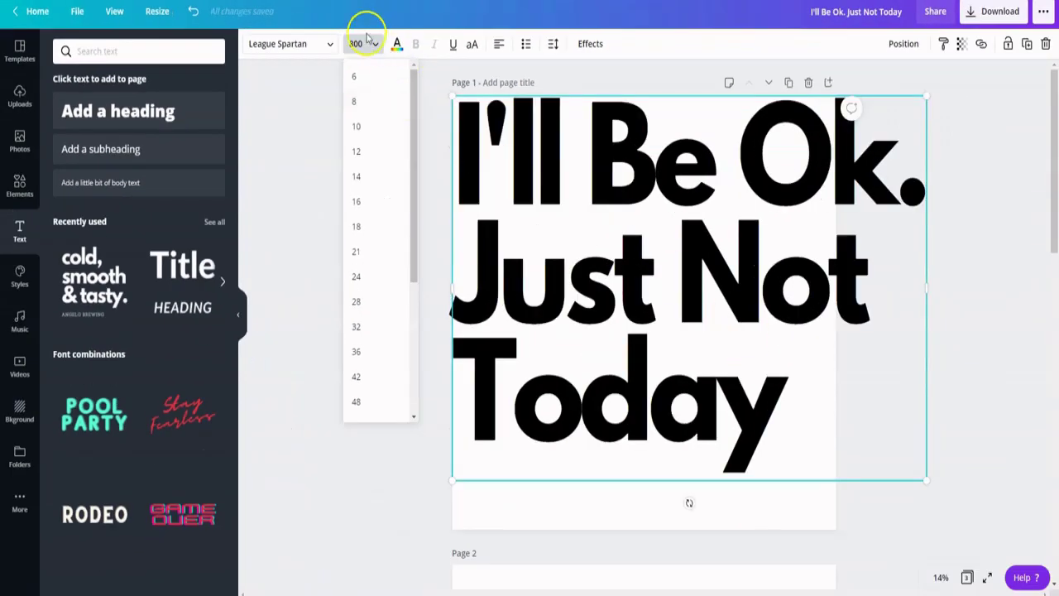
pyautogui.click(605, 89)
pyautogui.moveTo(927, 478); pyautogui.dragTo(820, 414)
pyautogui.moveTo(653, 340); pyautogui.dragTo(364, 85)
pyautogui.click(356, 43)
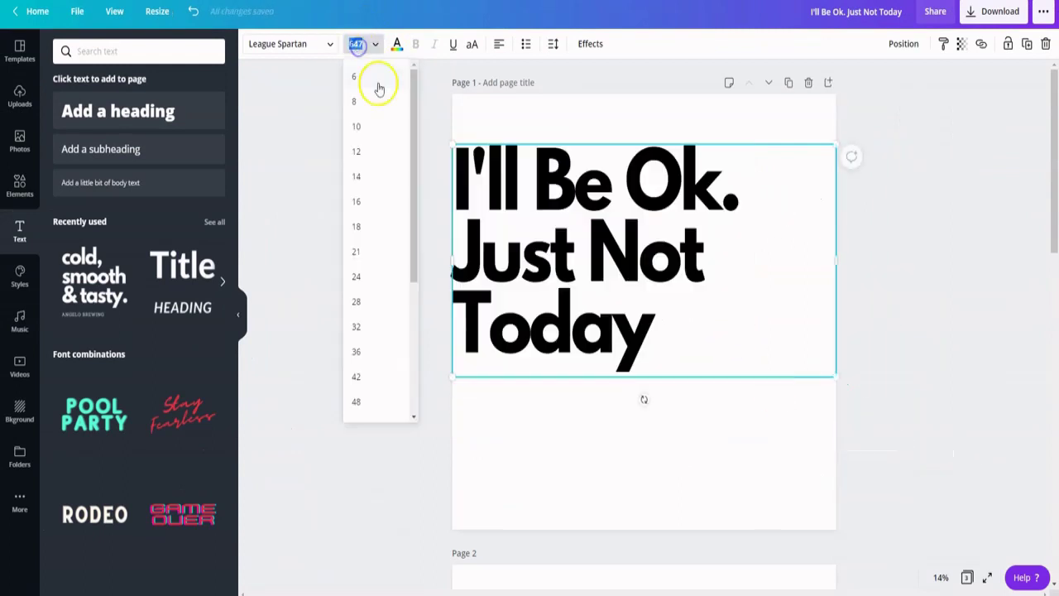
pyautogui.write('800')
pyautogui.press('Return')
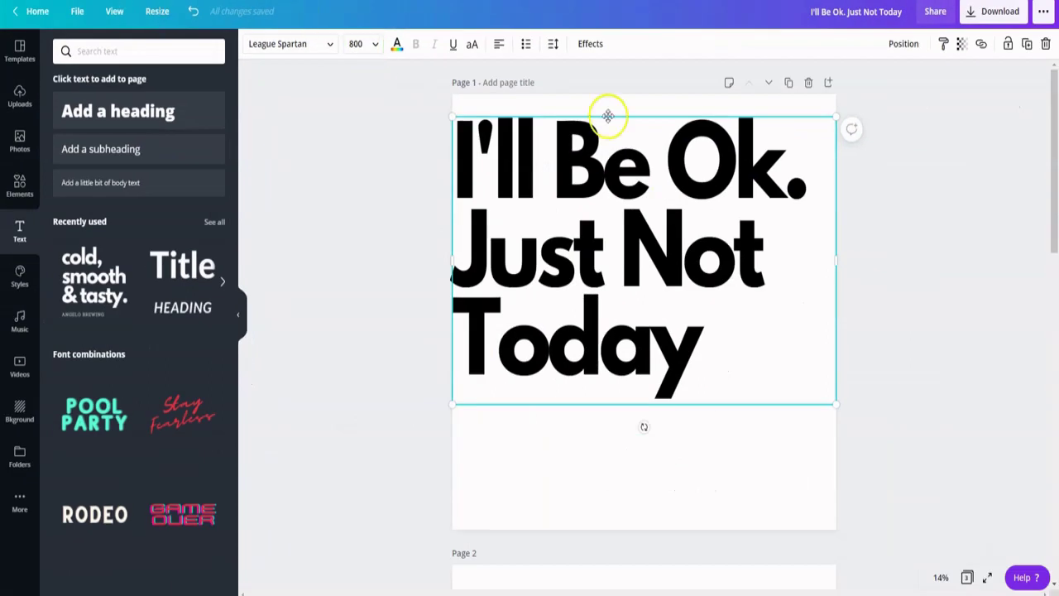
pyautogui.moveTo(607, 114); pyautogui.dragTo(608, 94)
pyautogui.click(868, 290)
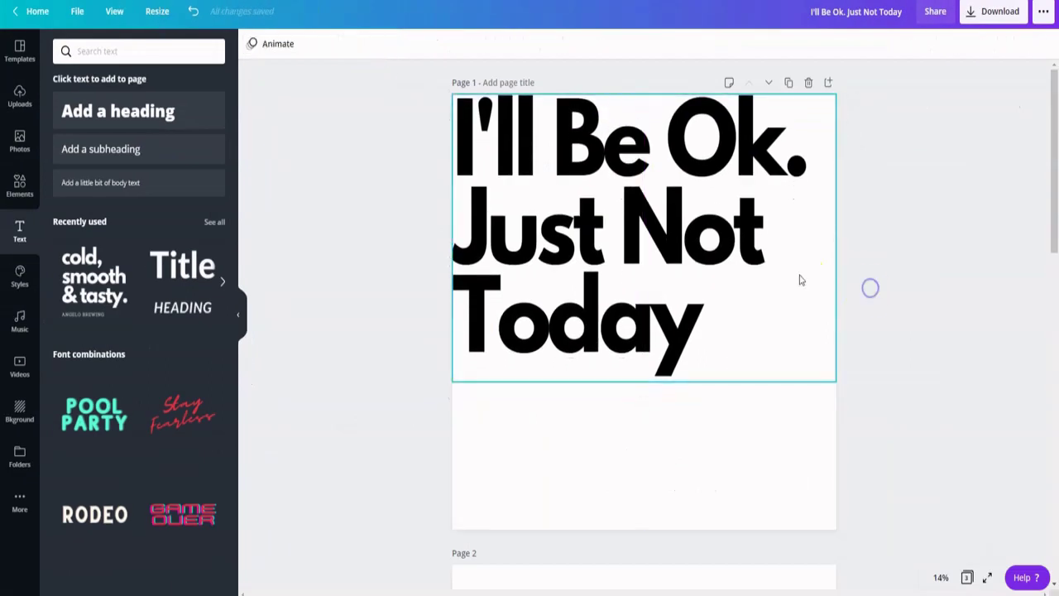
pyautogui.click(193, 12)
pyautogui.click(193, 11)
pyautogui.click(192, 11)
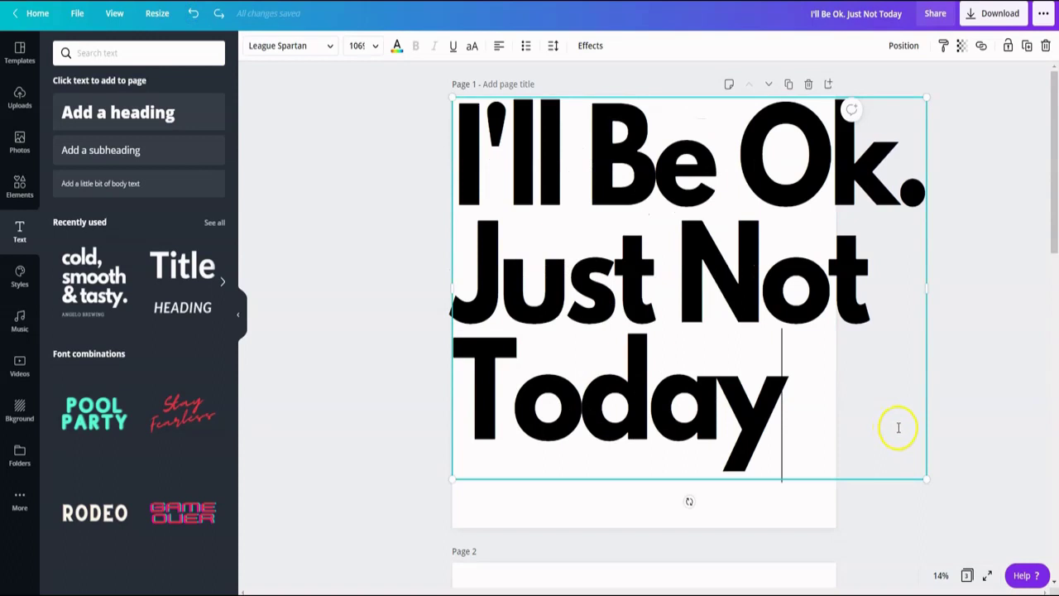
# Narrow the heading box so the text rewraps, then set its font size to 800
pyautogui.moveTo(924, 478); pyautogui.dragTo(813, 437)
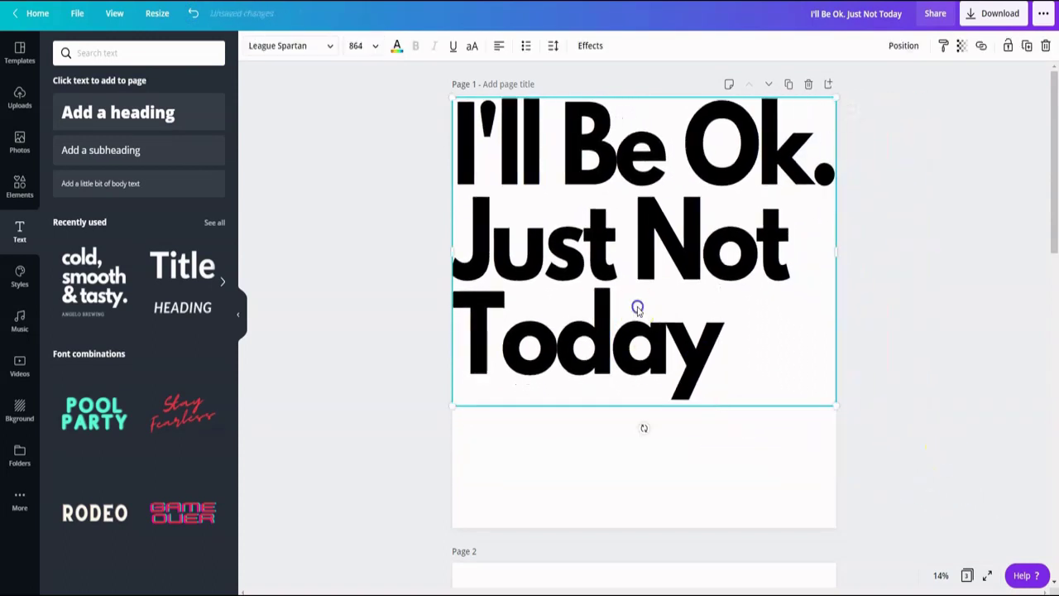
pyautogui.click(453, 252)
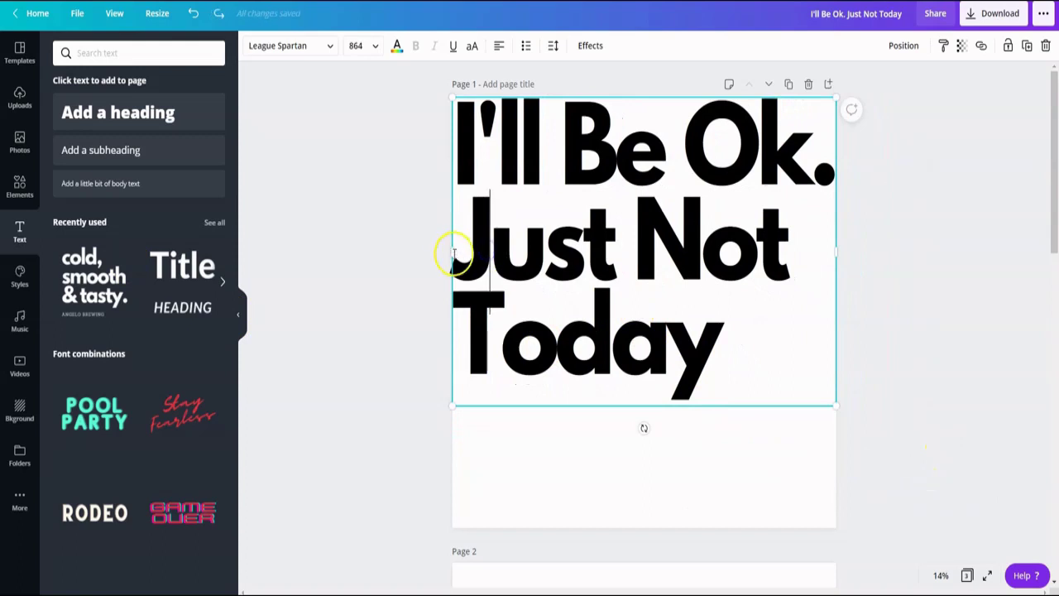
pyautogui.moveTo(452, 253); pyautogui.dragTo(460, 251)
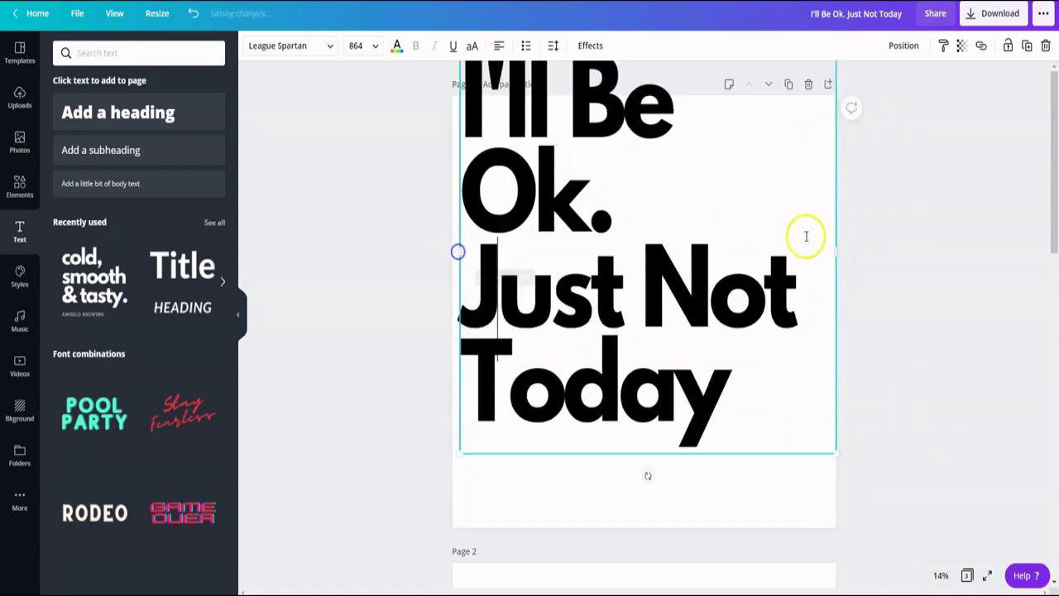
pyautogui.moveTo(837, 249); pyautogui.dragTo(830, 250)
pyautogui.click(759, 402)
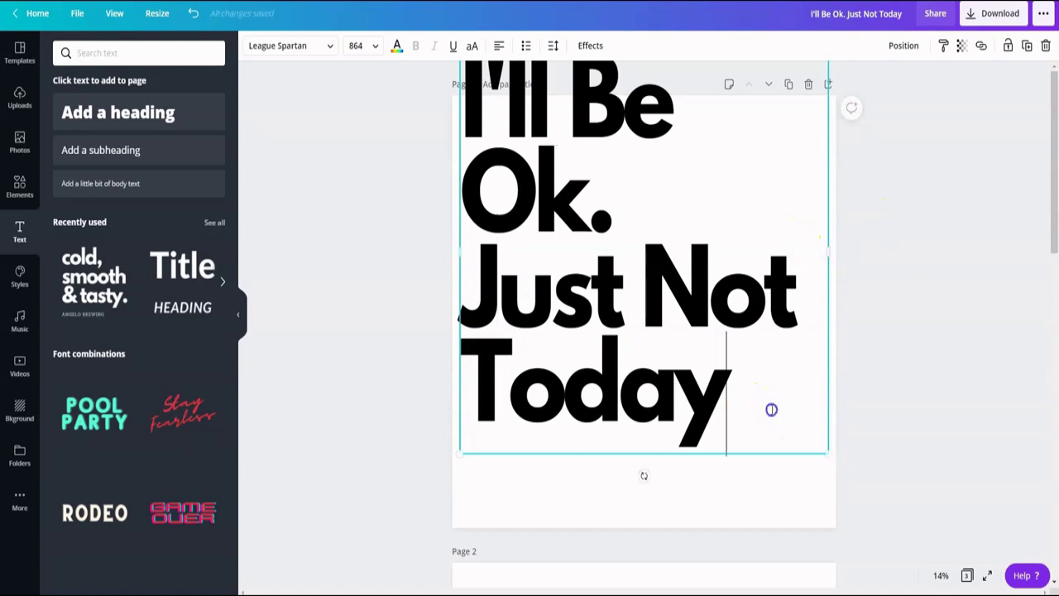
pyautogui.moveTo(771, 407); pyautogui.dragTo(466, 78)
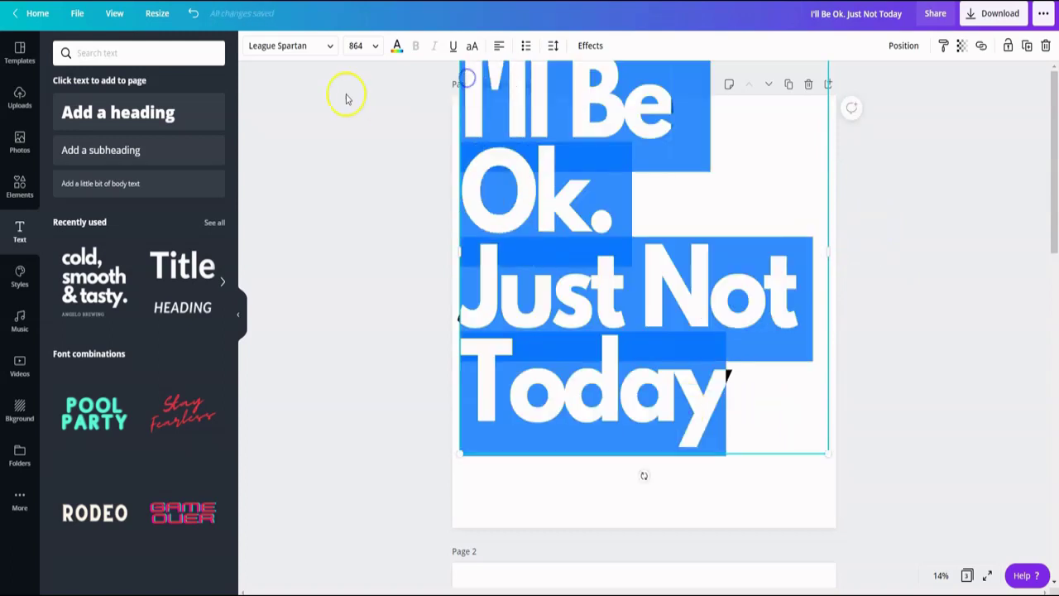
pyautogui.click(356, 47)
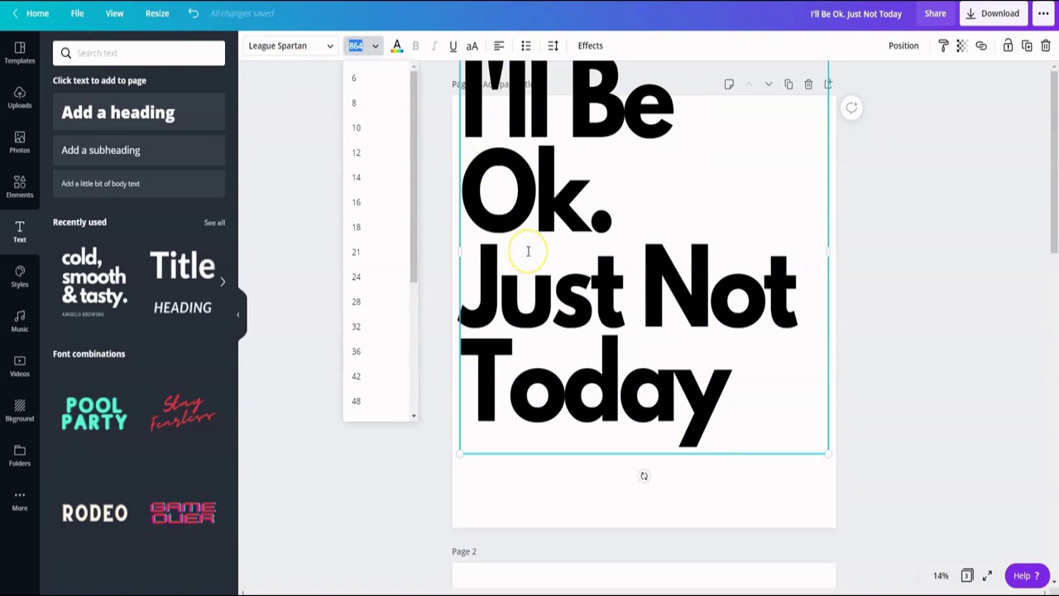
pyautogui.write('800')
pyautogui.press('Return')
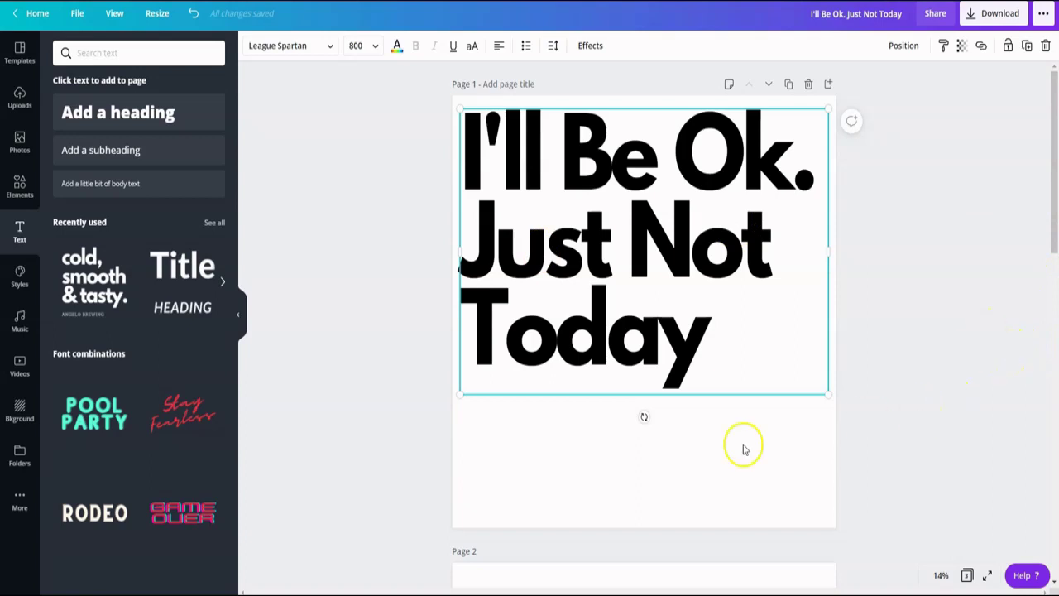
# Centre the heading, undo back to left alignment, and bring up the Download panel
pyautogui.click(698, 449)
pyautogui.click(926, 386)
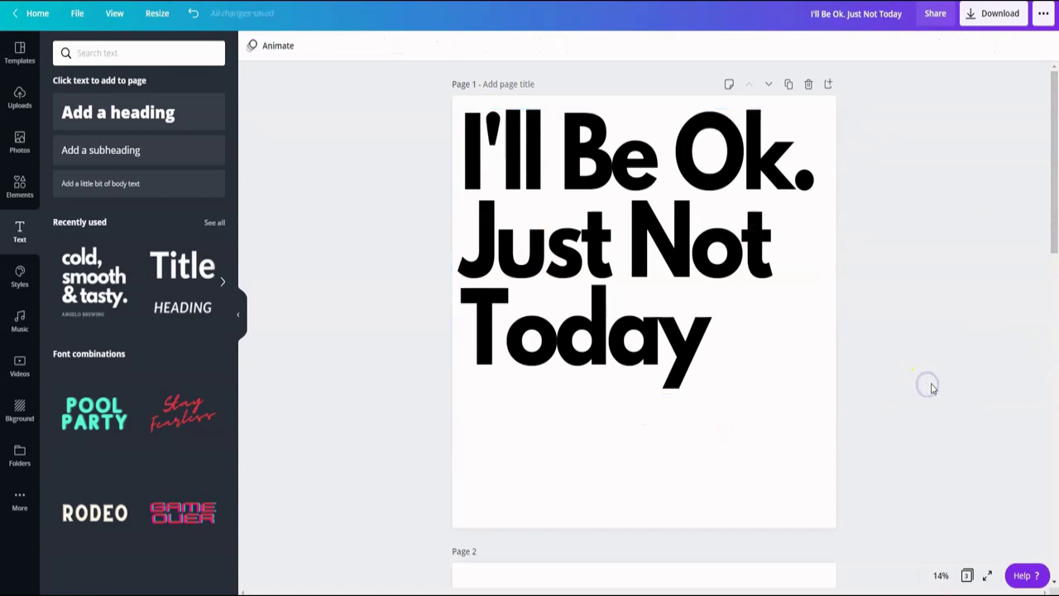
pyautogui.click(627, 223)
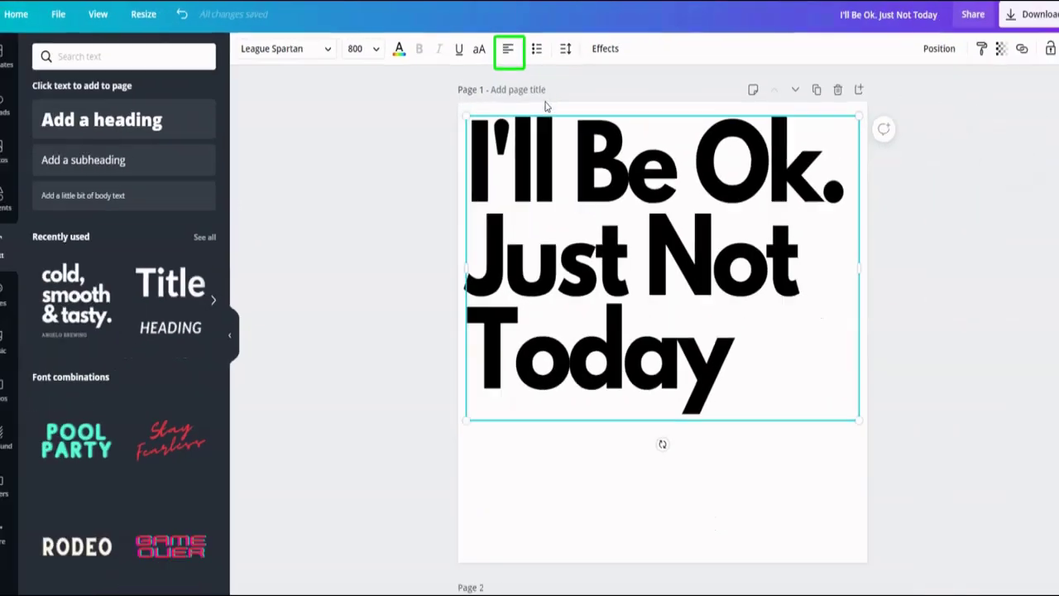
pyautogui.click(499, 46)
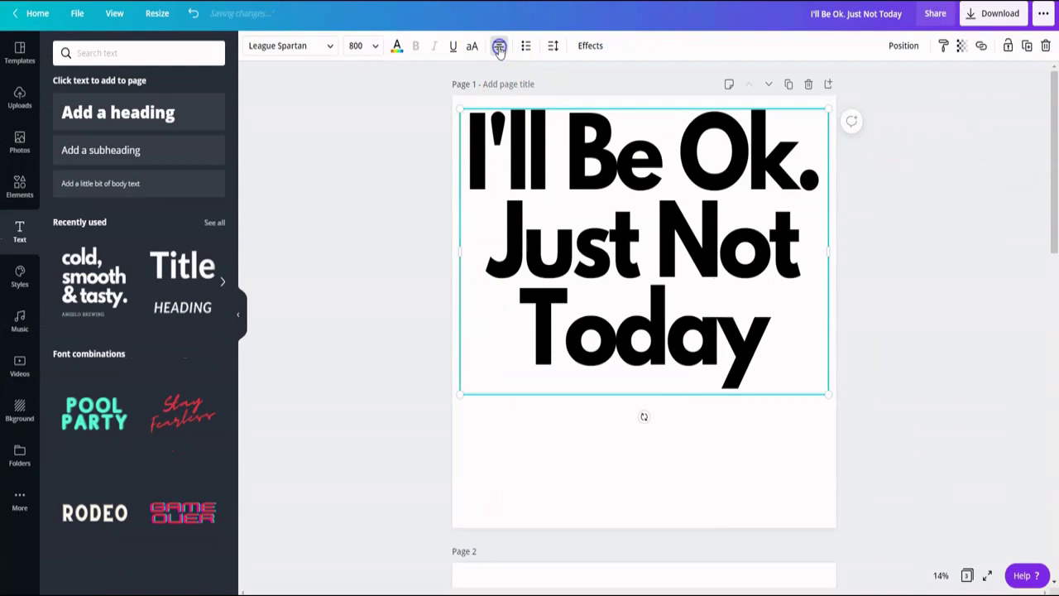
pyautogui.click(194, 13)
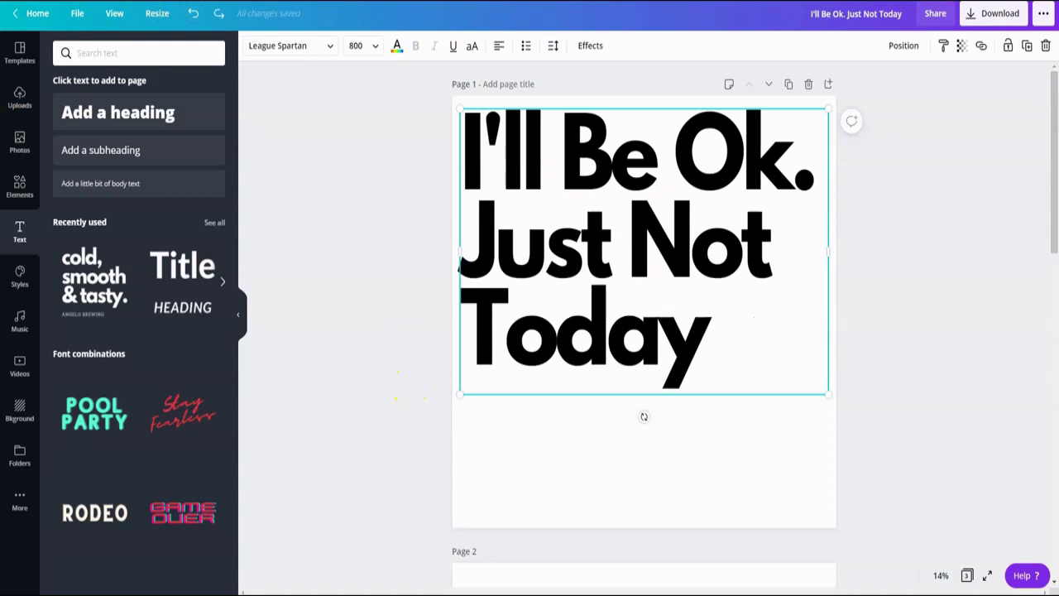
pyautogui.click(1006, 14)
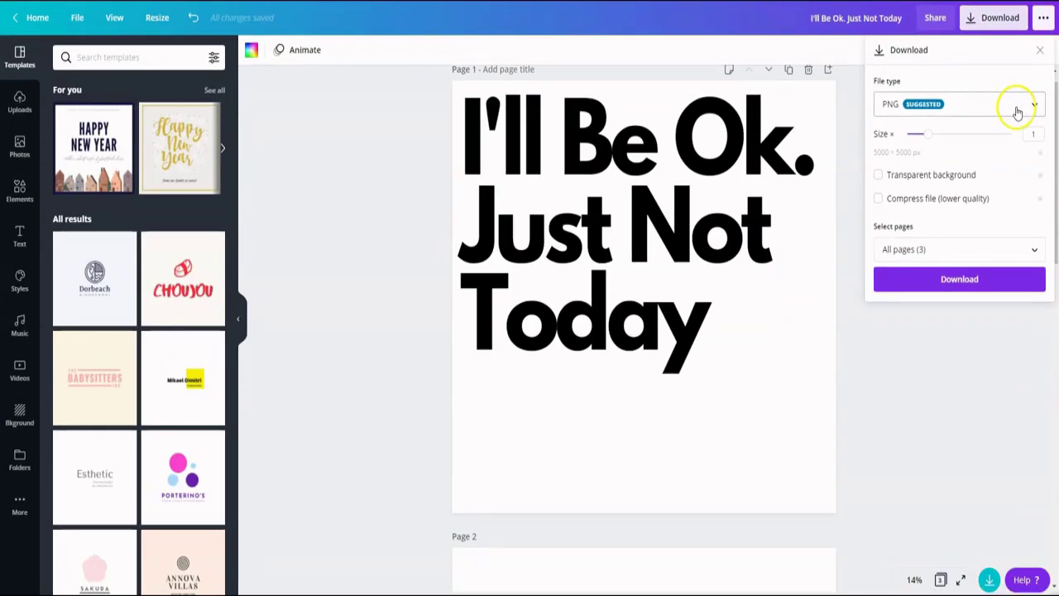
# Download only Page 1 as a PNG and dismiss the saved-design message
pyautogui.click(971, 160)
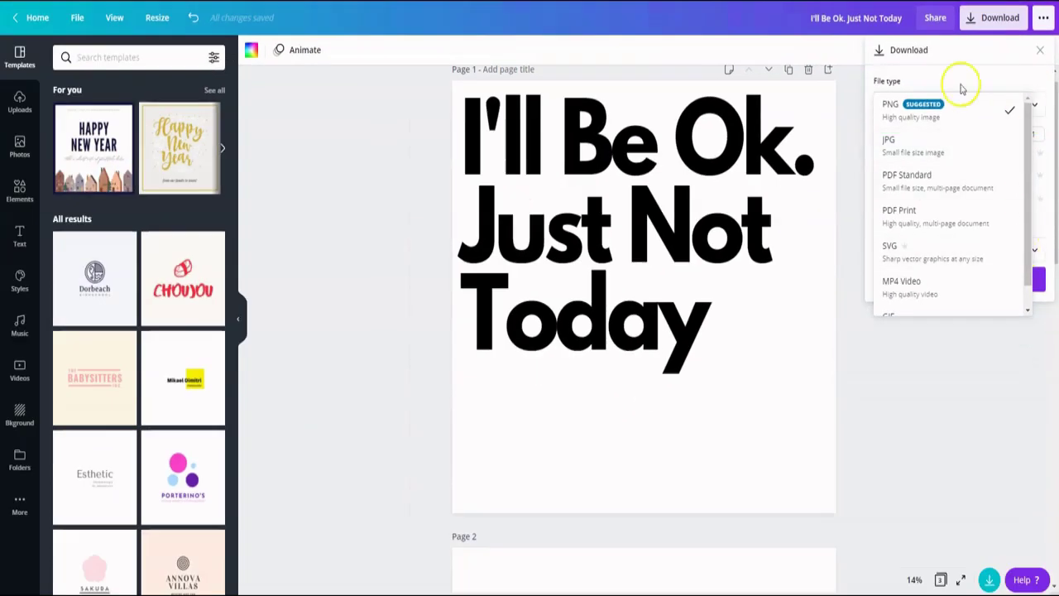
pyautogui.click(905, 105)
pyautogui.click(1012, 247)
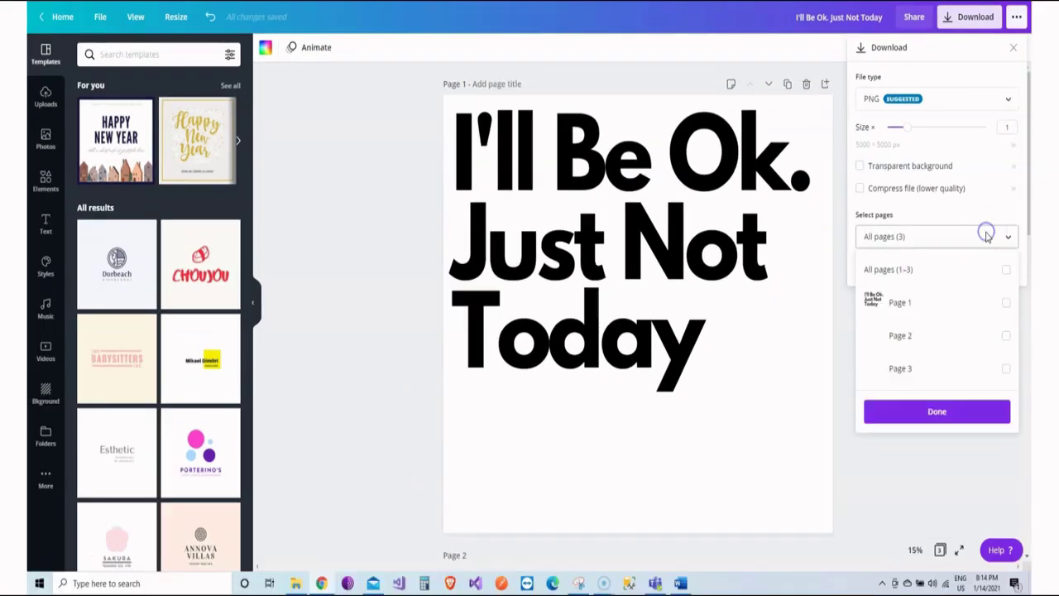
pyautogui.click(1033, 322)
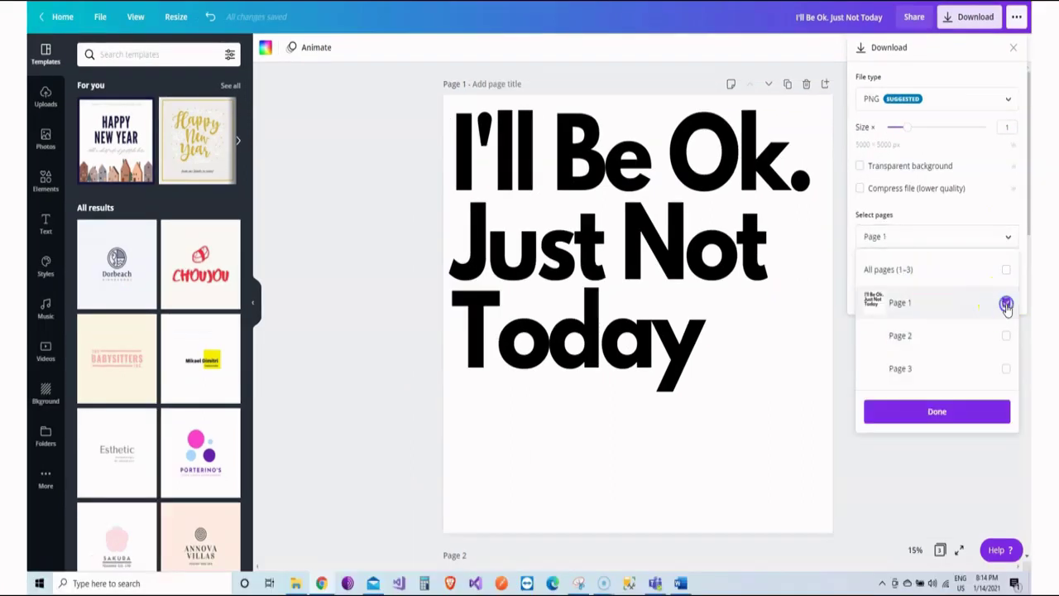
pyautogui.click(970, 407)
pyautogui.click(943, 271)
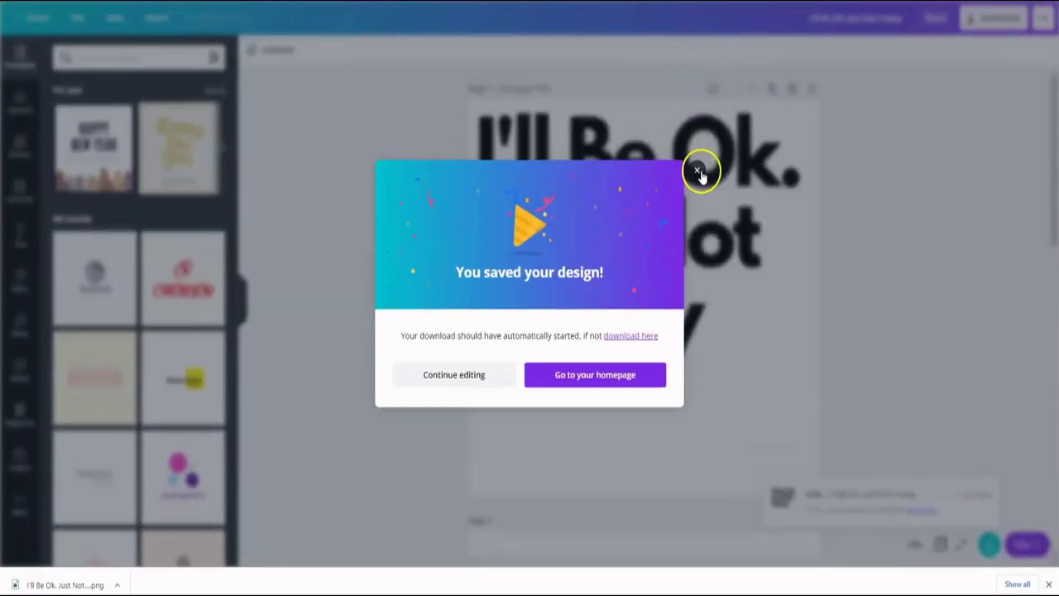
pyautogui.click(692, 163)
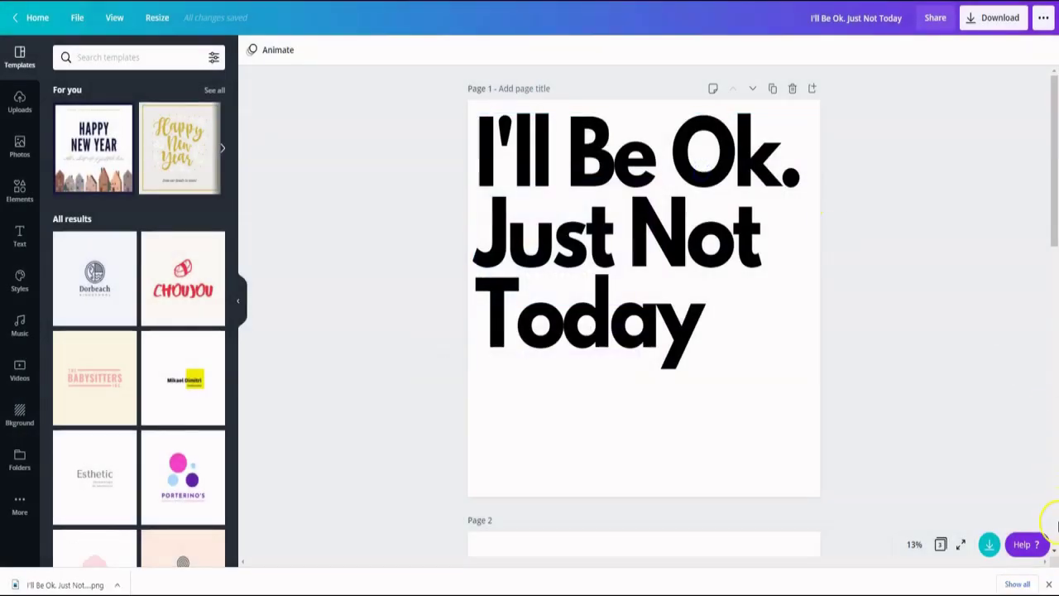
# Load the exported heading PNG into Bulk Resize Photos with Choose Images
pyautogui.click(1049, 584)
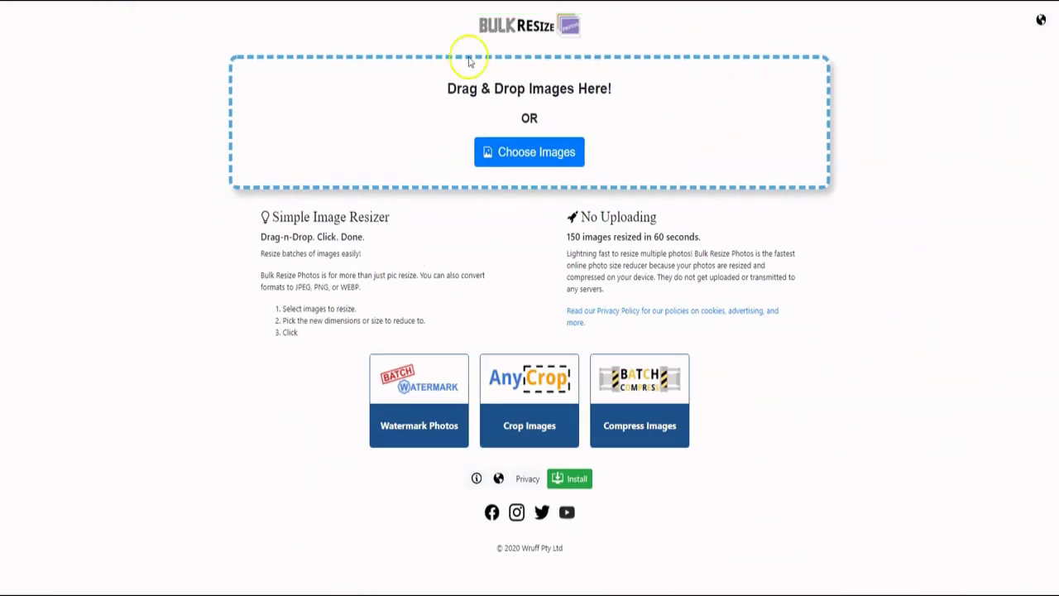
pyautogui.click(538, 157)
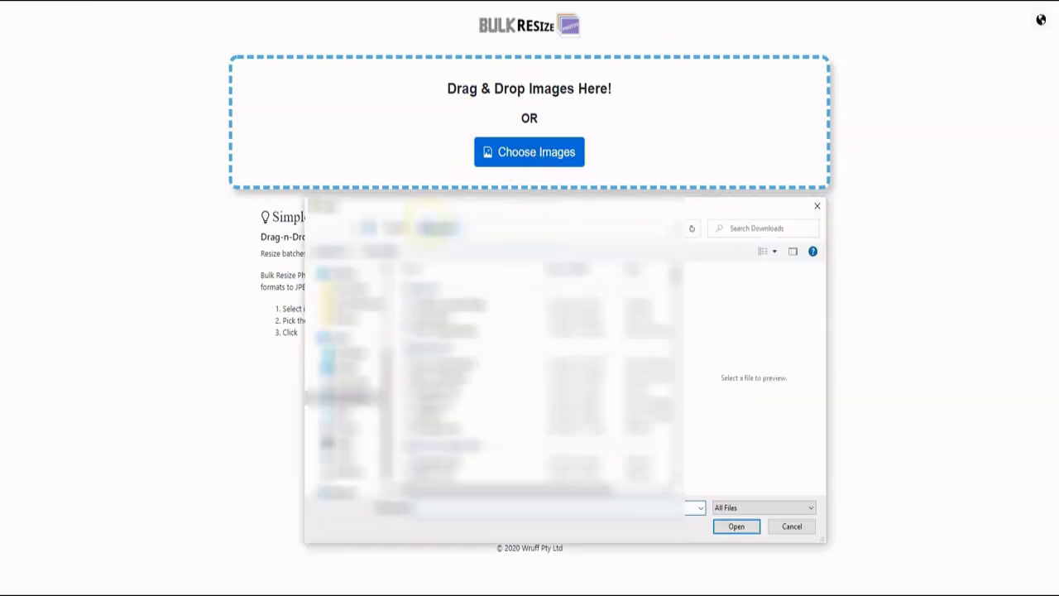
pyautogui.click(447, 304)
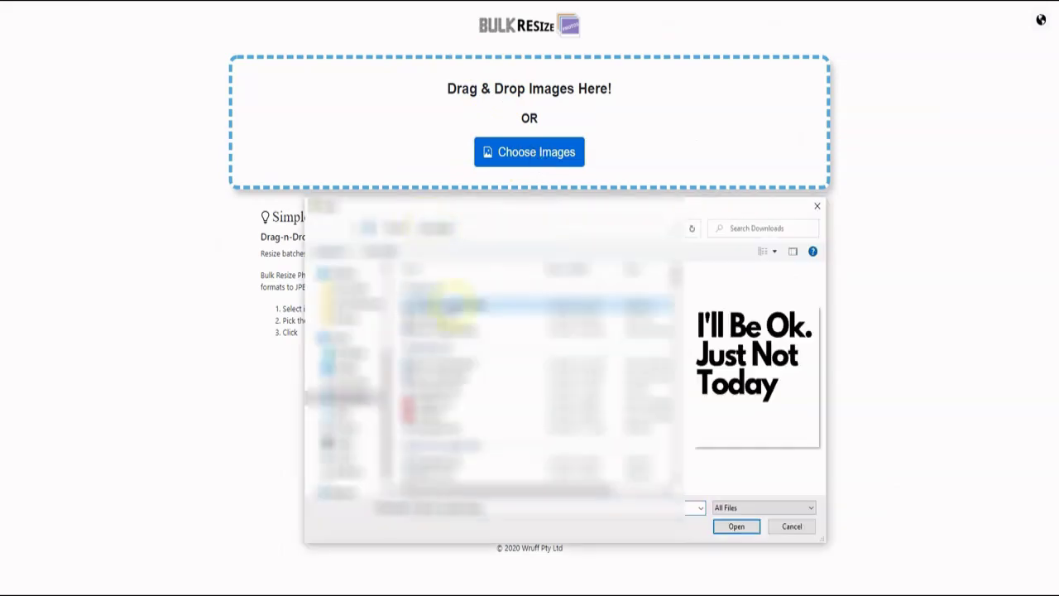
pyautogui.click(736, 526)
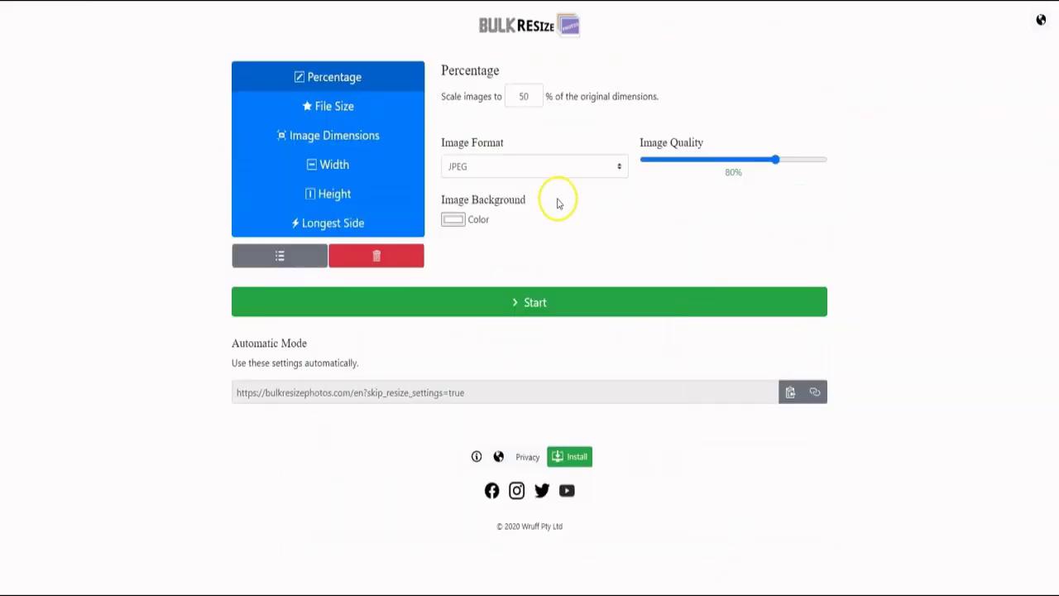
# Change the scale percentage and choose PNG as the output format
pyautogui.doubleClick(524, 96)
pyautogui.write('100')
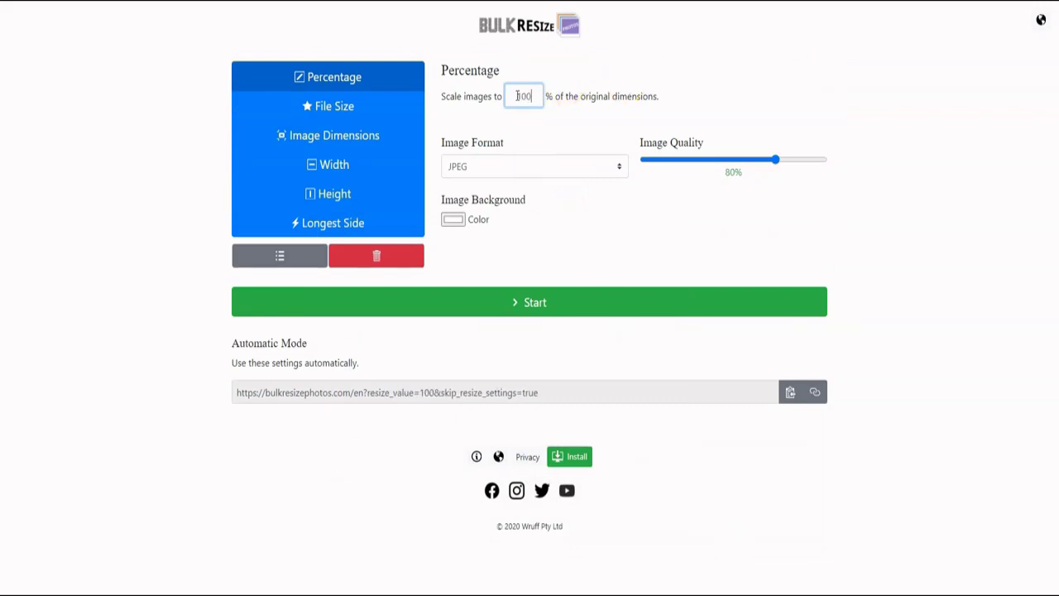
pyautogui.click(560, 165)
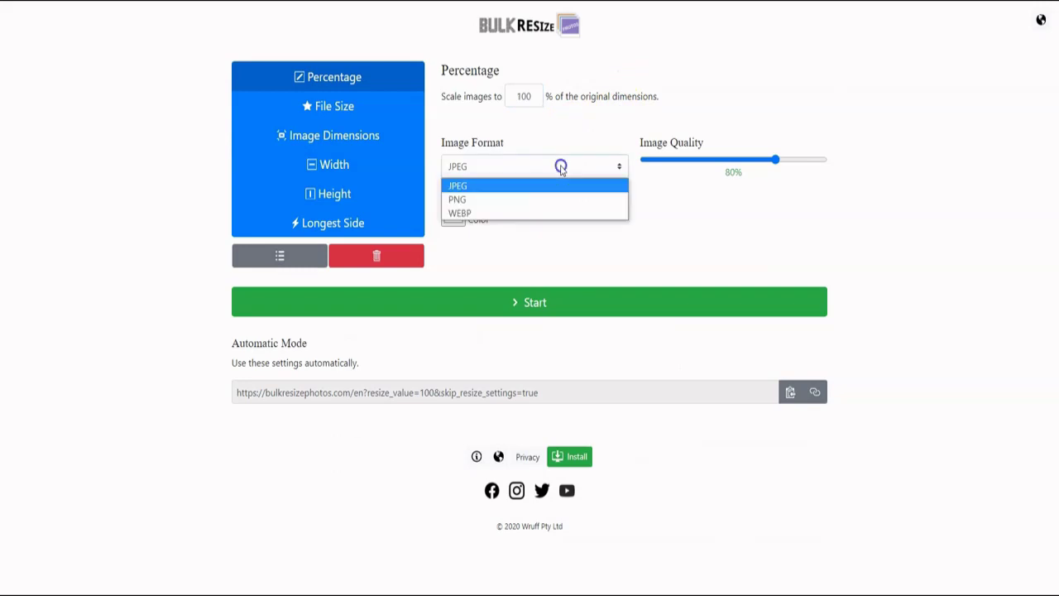
pyautogui.click(506, 200)
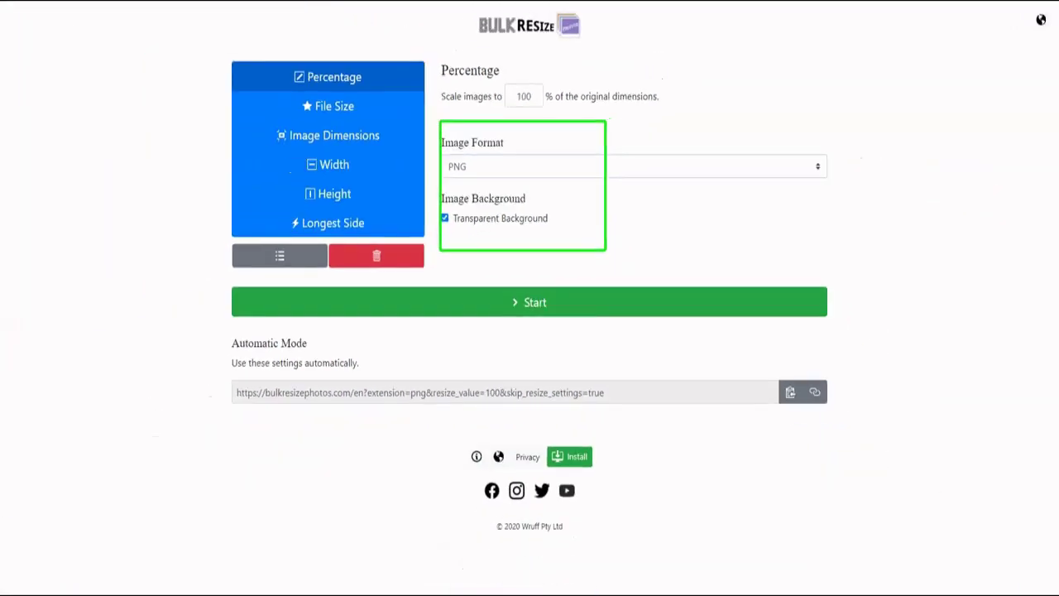
# Switch to Image Dimensions and enter width 4500 and height 5400
pyautogui.click(339, 151)
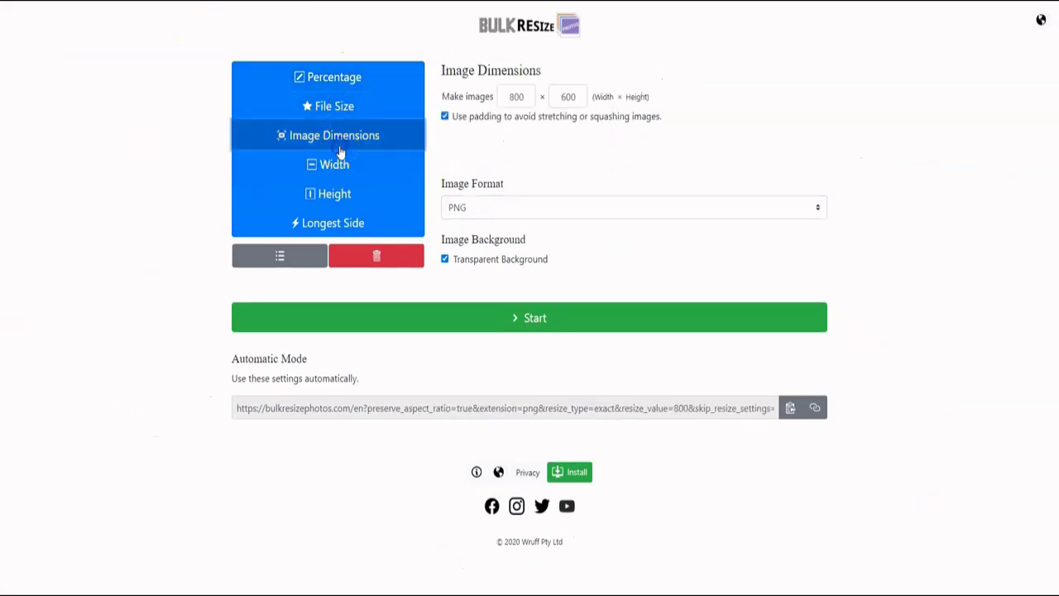
pyautogui.doubleClick(527, 97)
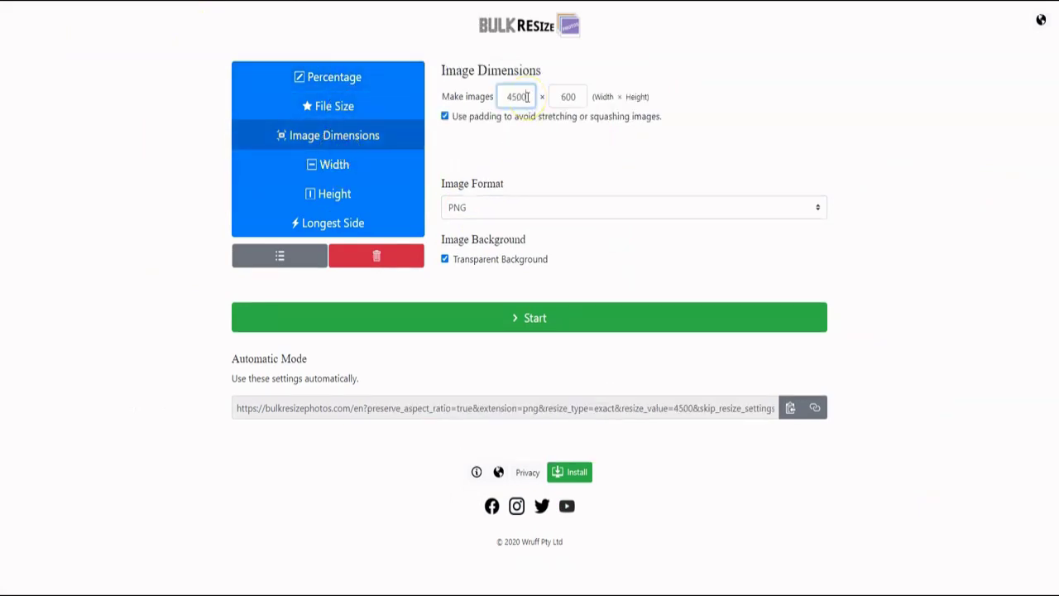
pyautogui.doubleClick(568, 96)
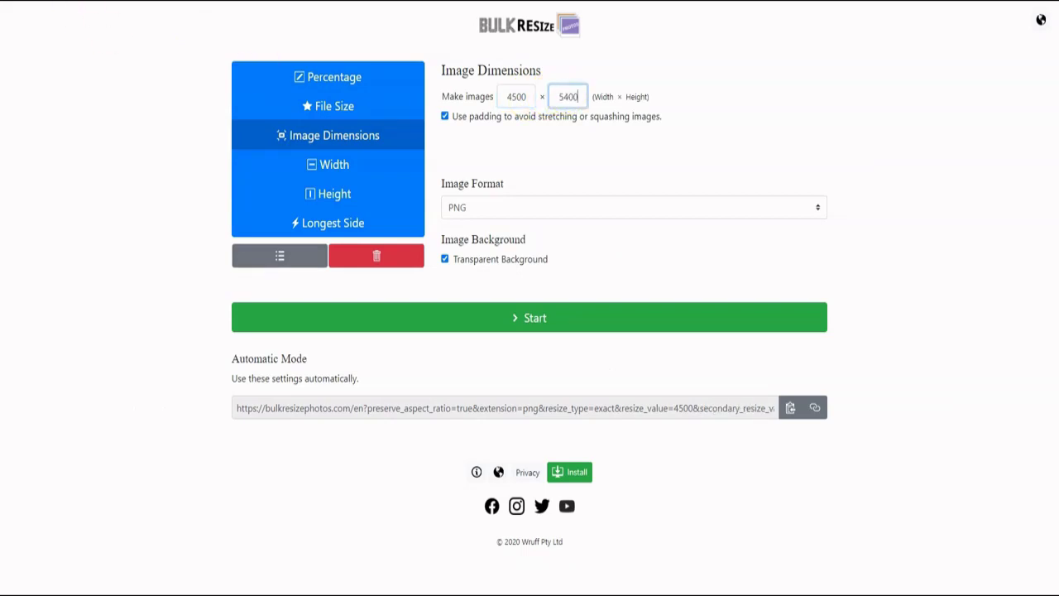
pyautogui.click(137, 47)
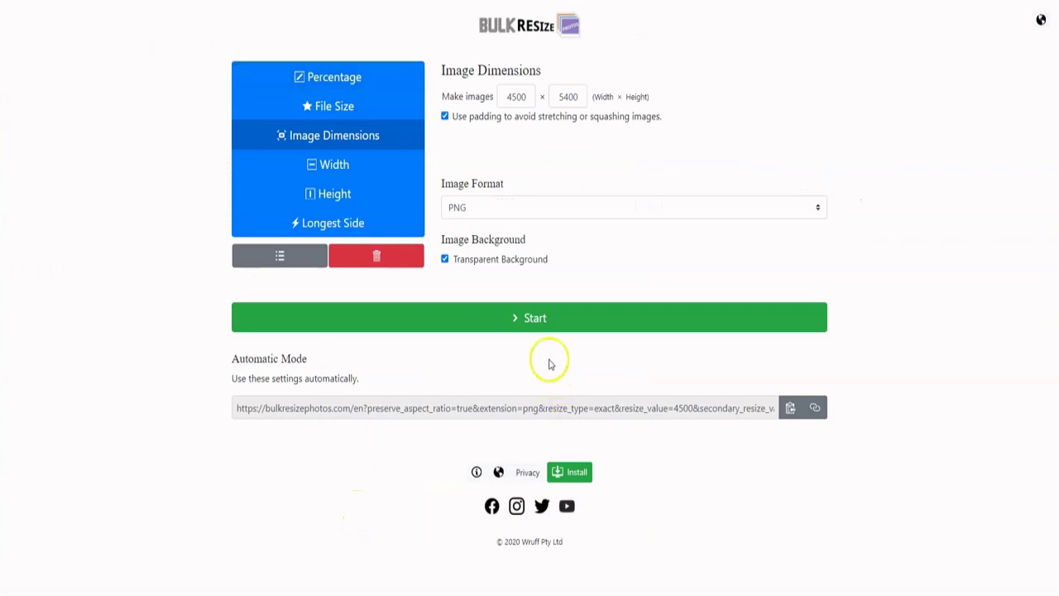
# Start resizing the single loaded image with the green Start button
pyautogui.click(534, 319)
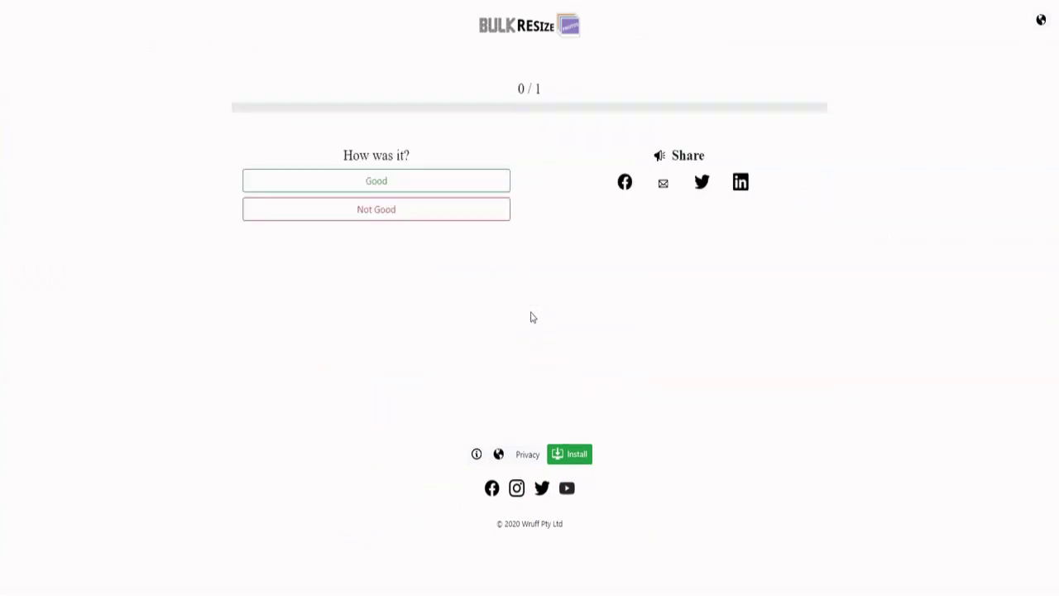